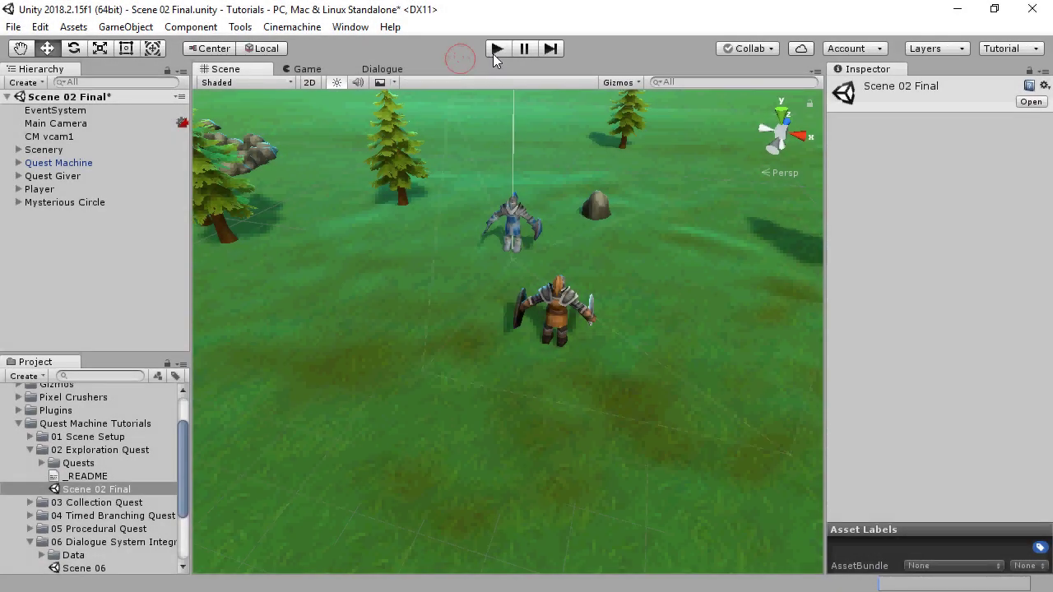
Step: Play-test the scene: accept Explore the Mysterious Circle, enter the stone circle, and complete it with the captain
left_click(494, 52)
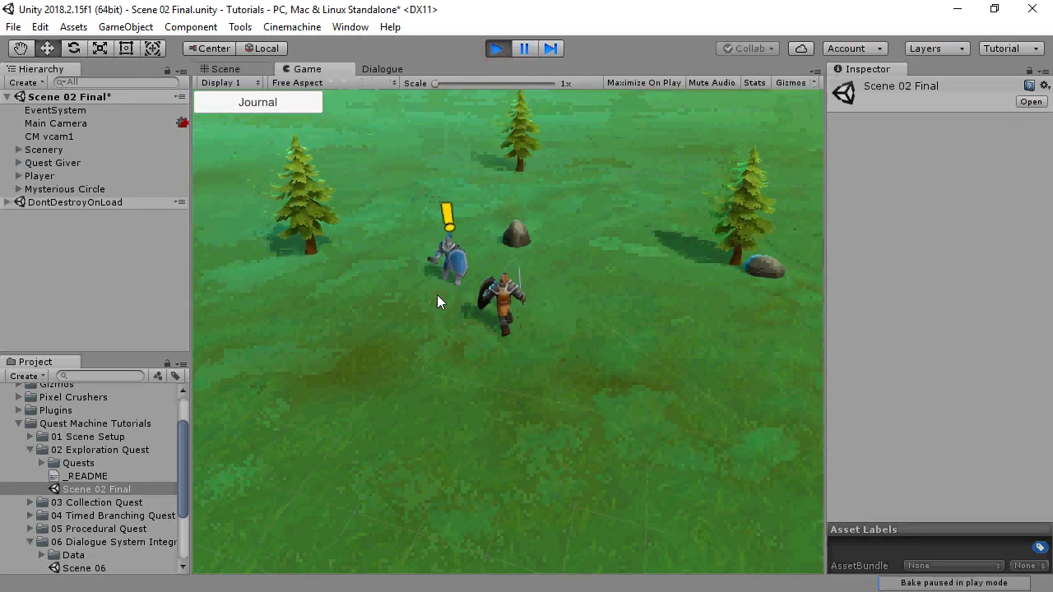
key("space")
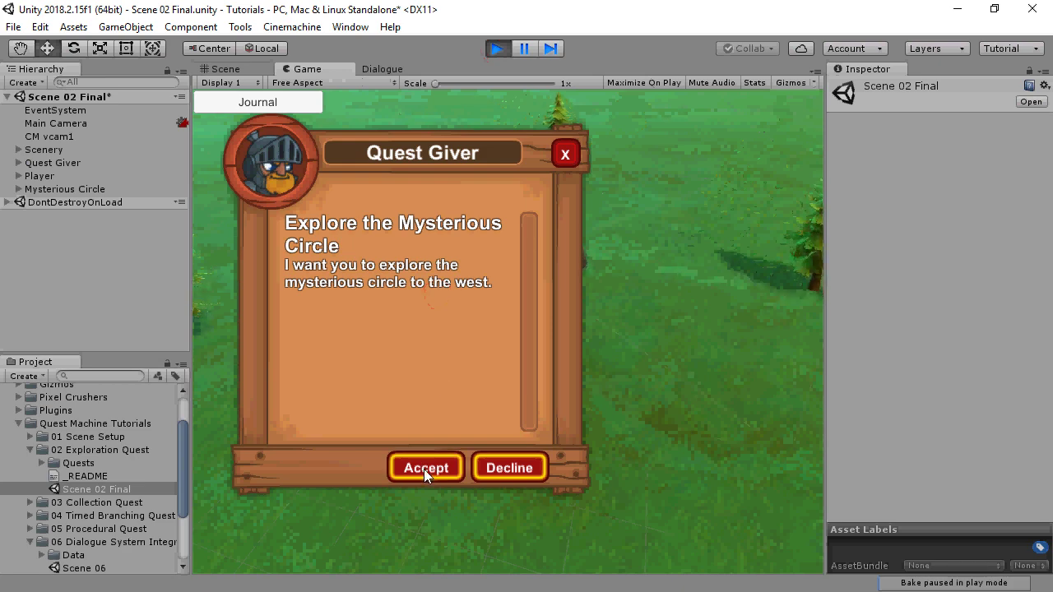
left_click(423, 469)
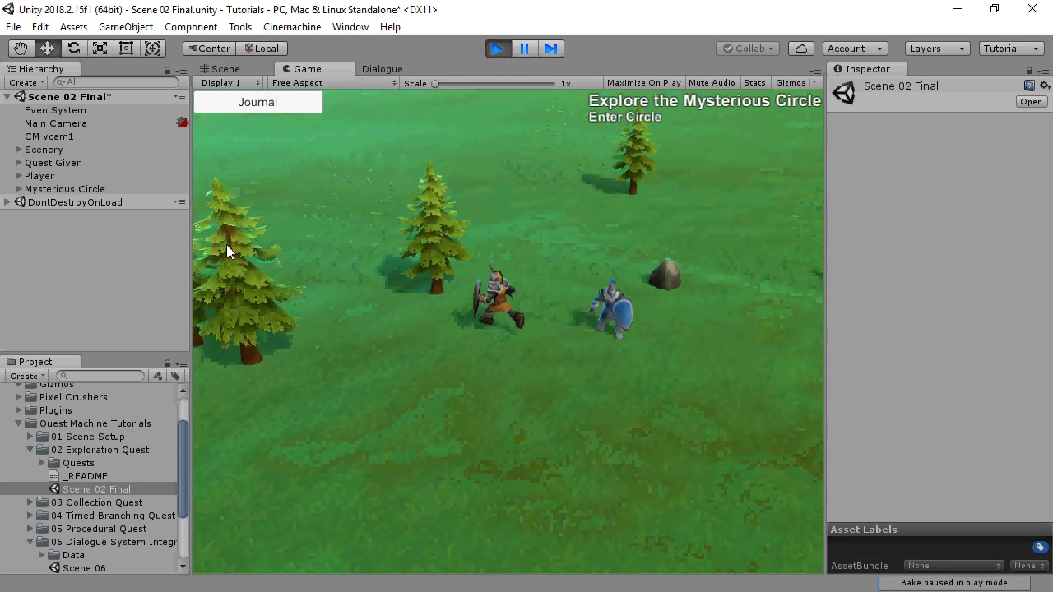
key("a")
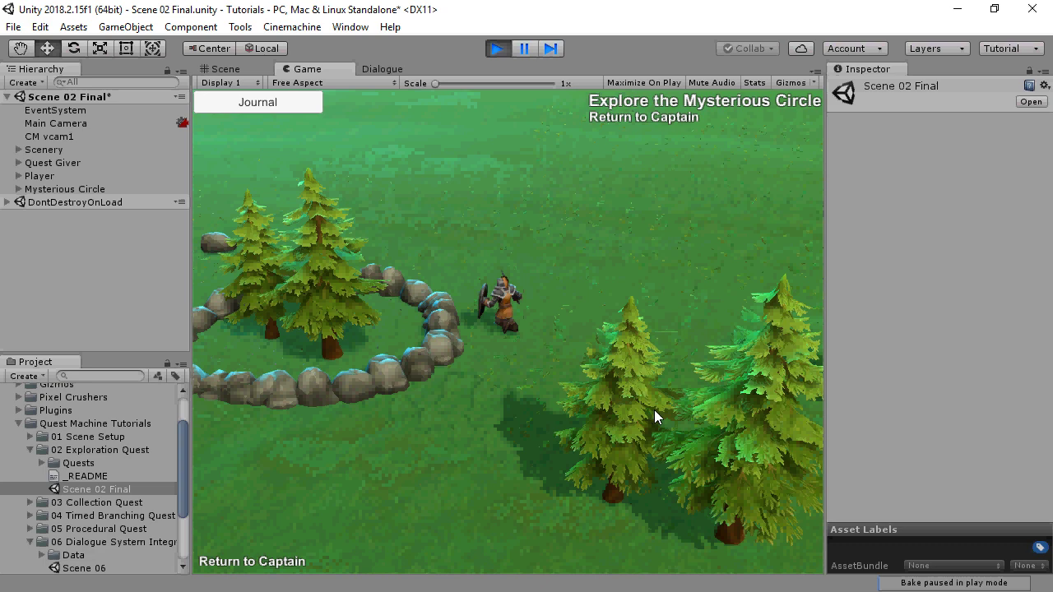
key("d")
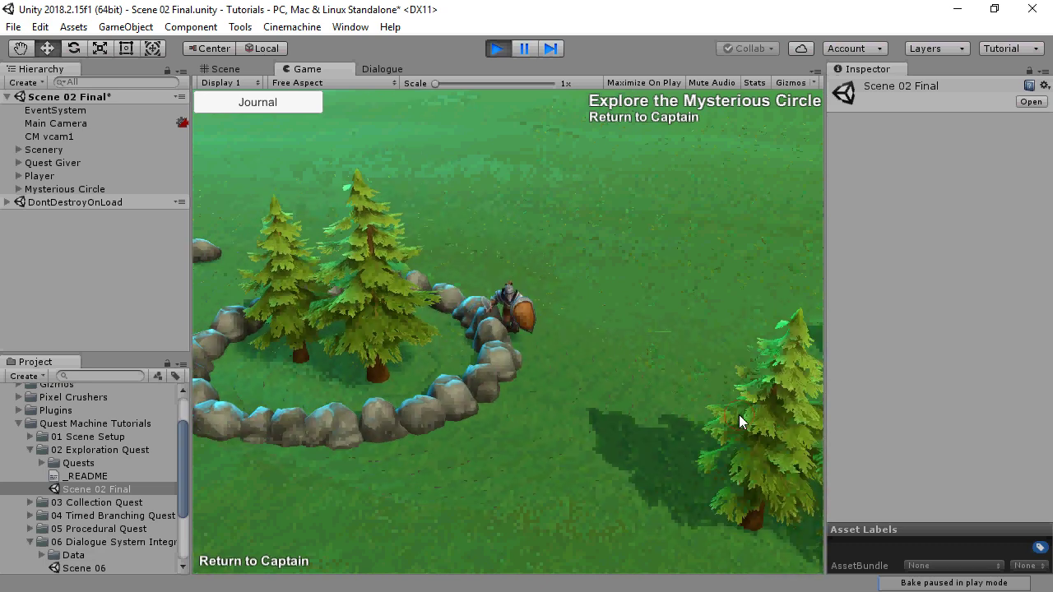
key("d")
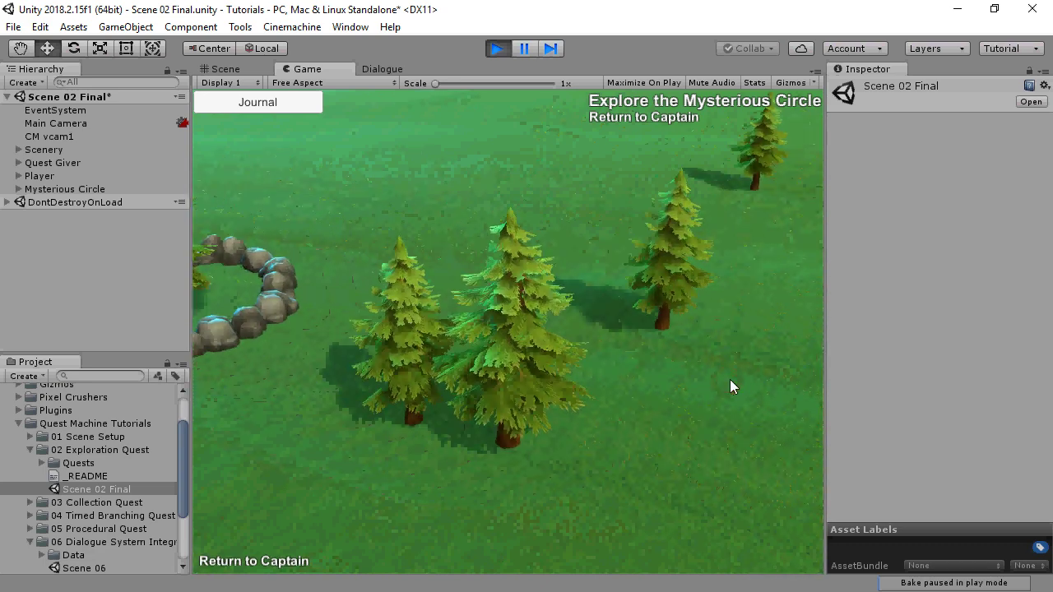
key("d")
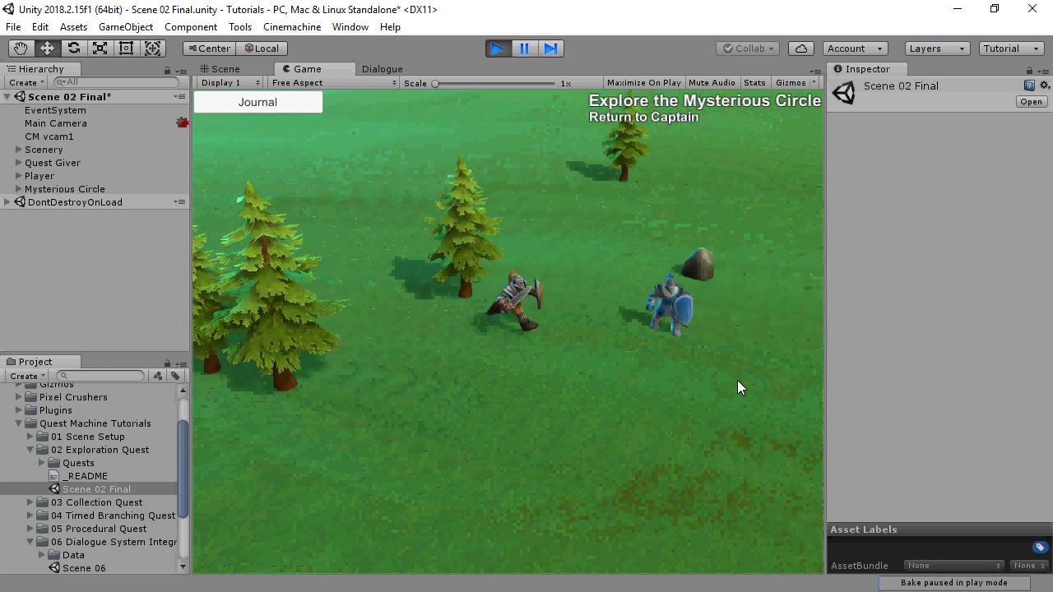
key("space")
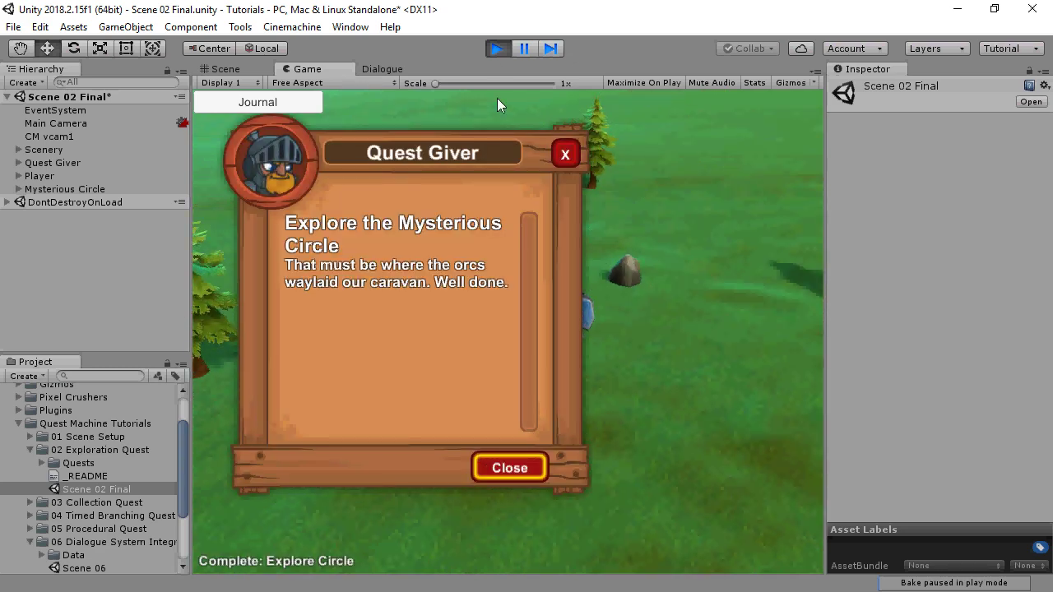
left_click(496, 49)
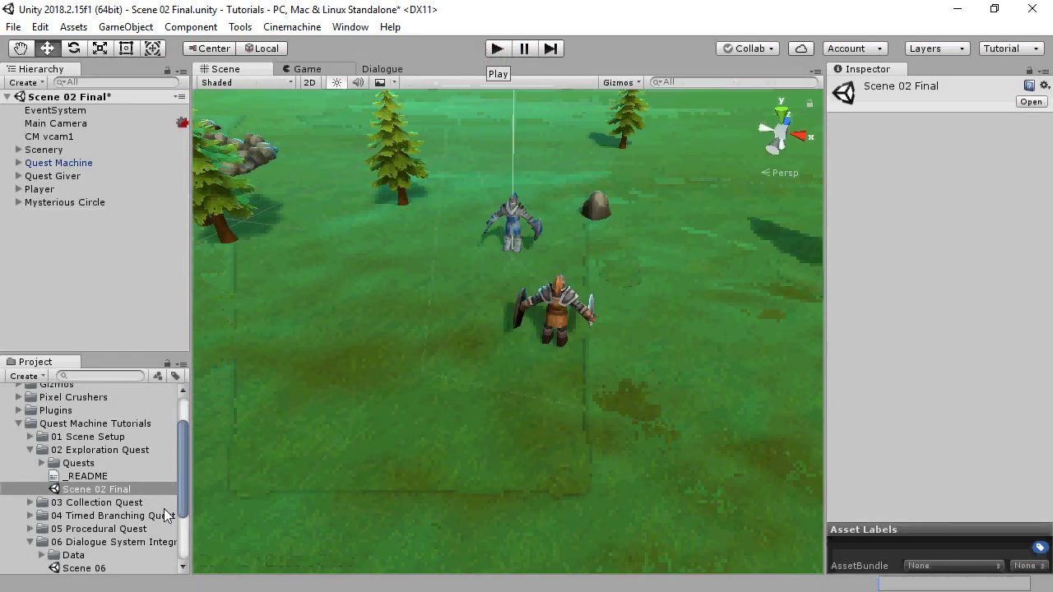
Step: Expand Plugins > Pixel Crushers > Quest Machine > Third Party Support in the Project panel
left_click_drag(183, 491, 184, 453)
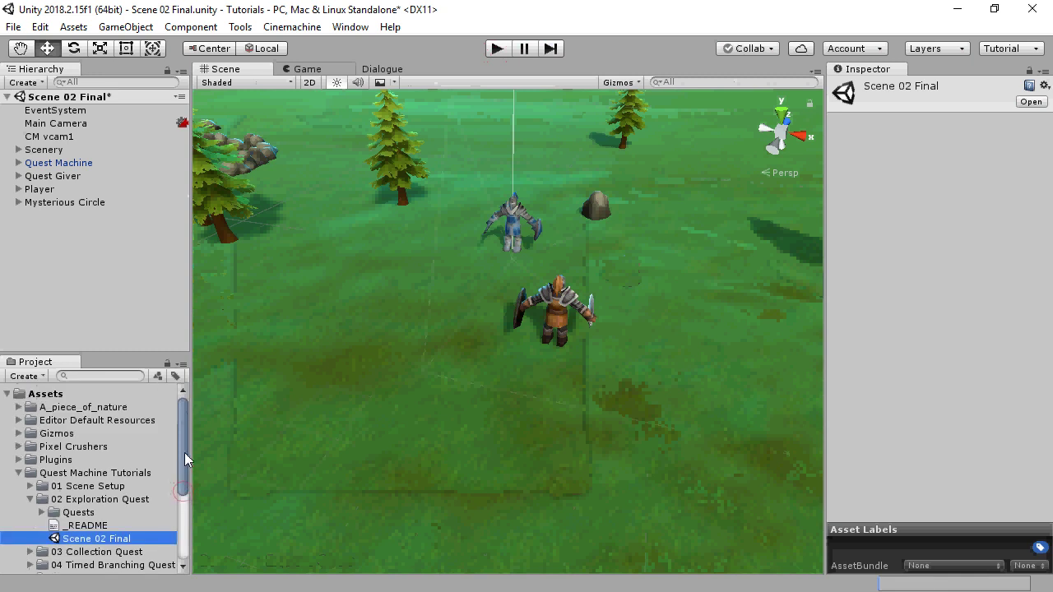
left_click(18, 459)
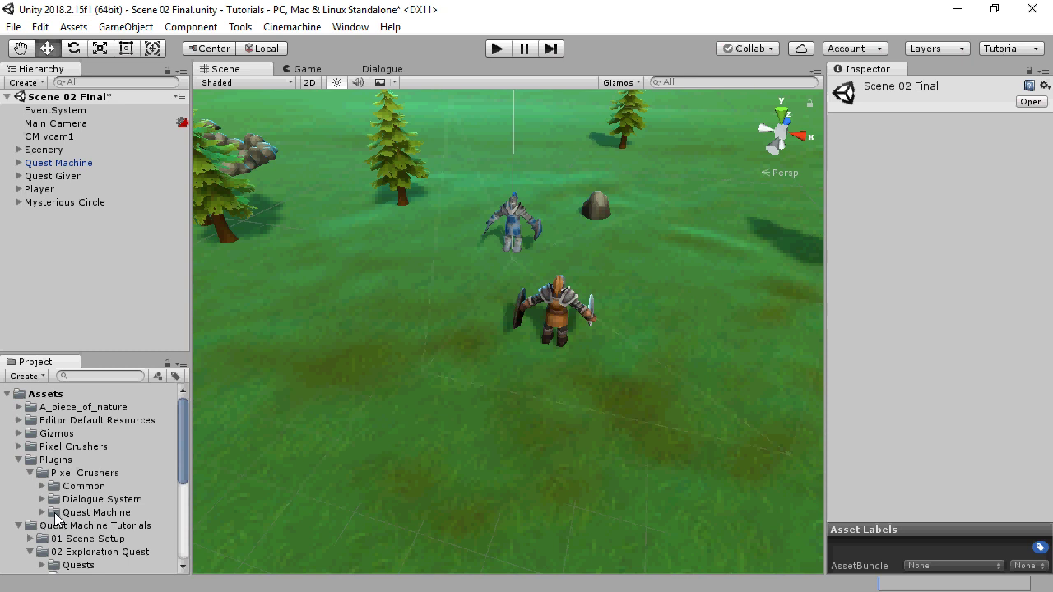
left_click(42, 513)
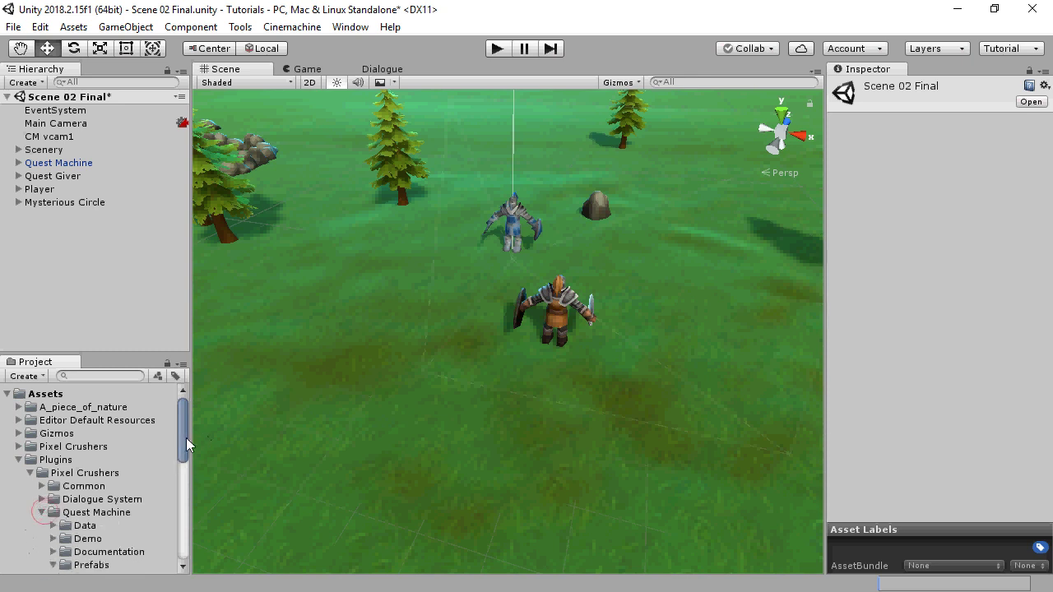
left_click_drag(186, 438, 177, 471)
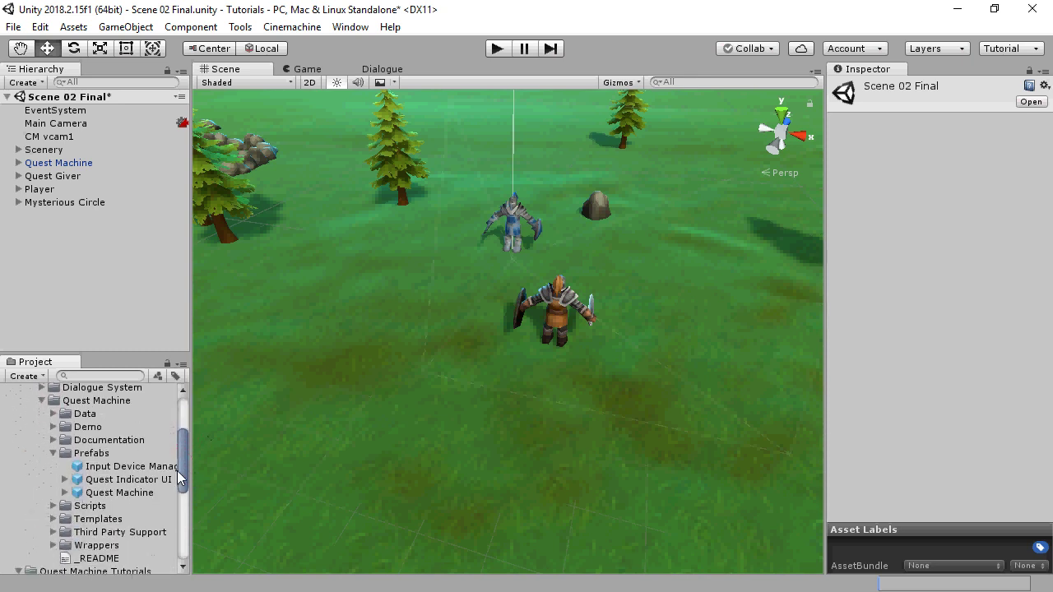
left_click(53, 452)
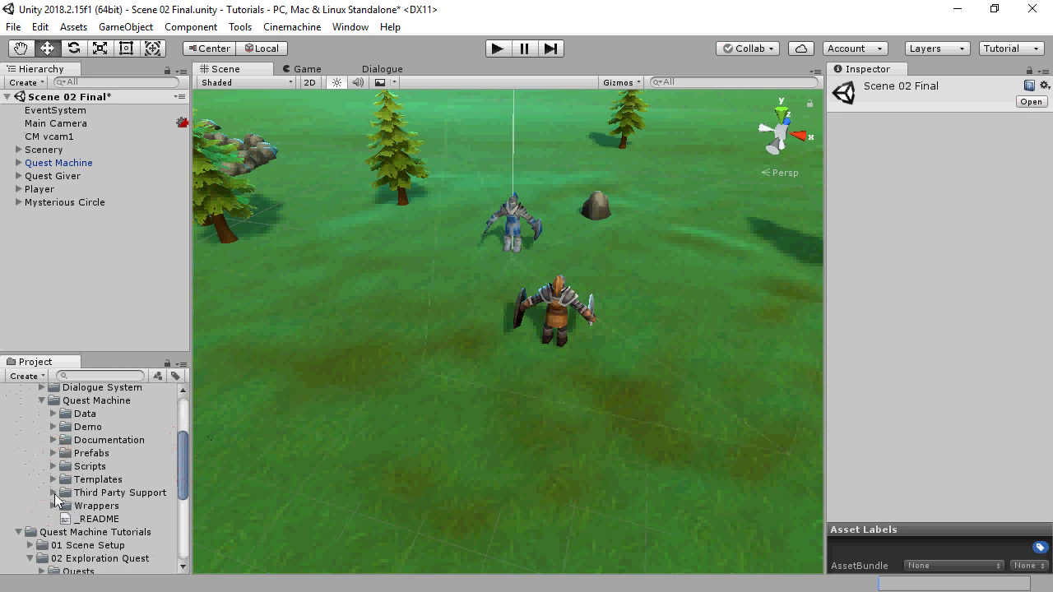
left_click(53, 493)
left_click_drag(182, 466, 183, 487)
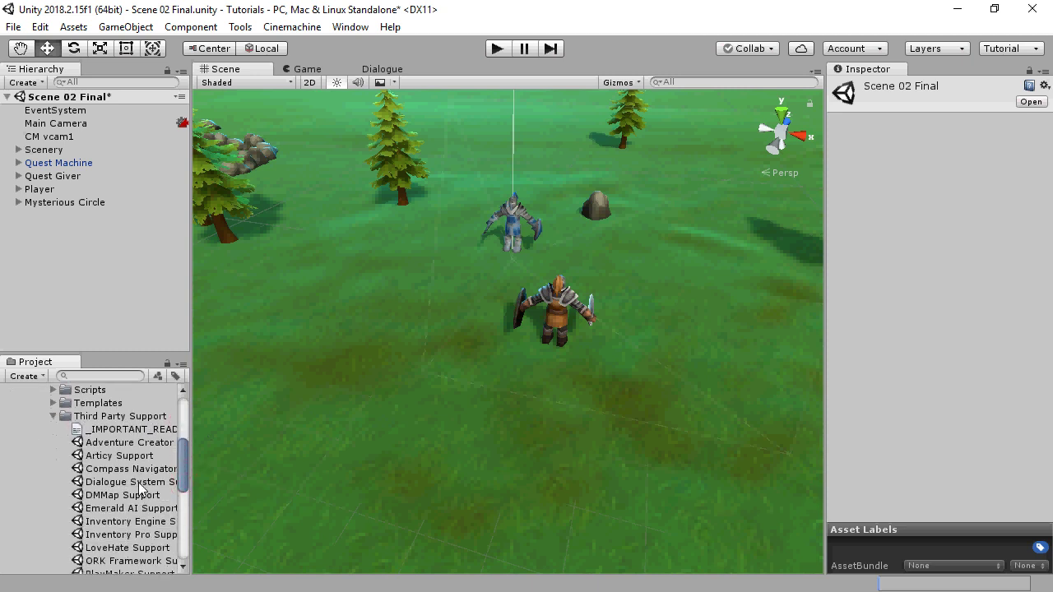
Step: Import the Dialogue System Support package, which reports nothing to import
left_click(140, 488)
left_click_drag(190, 491, 226, 492)
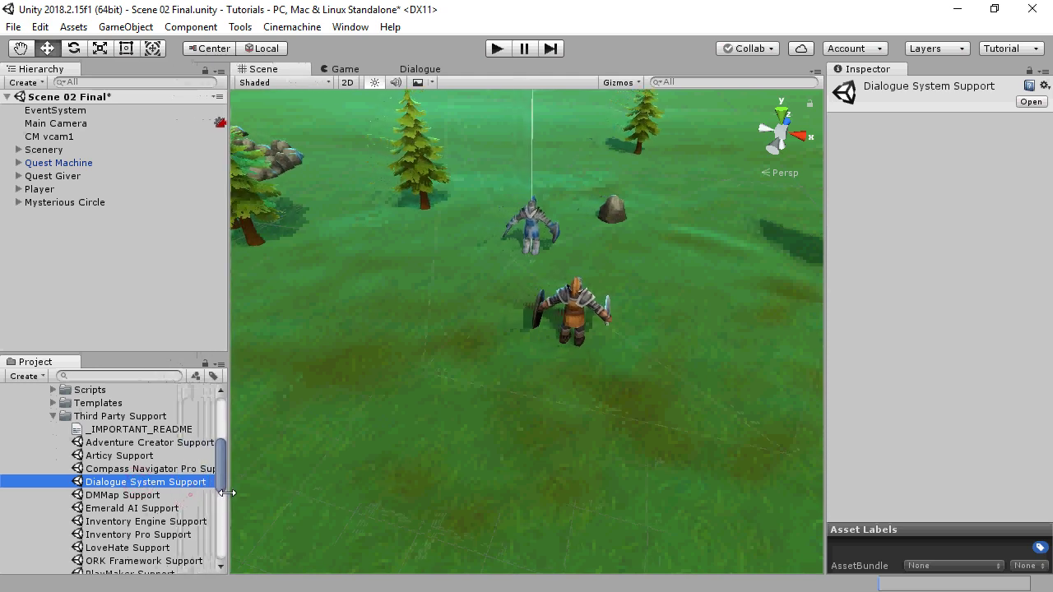
double_click(82, 489)
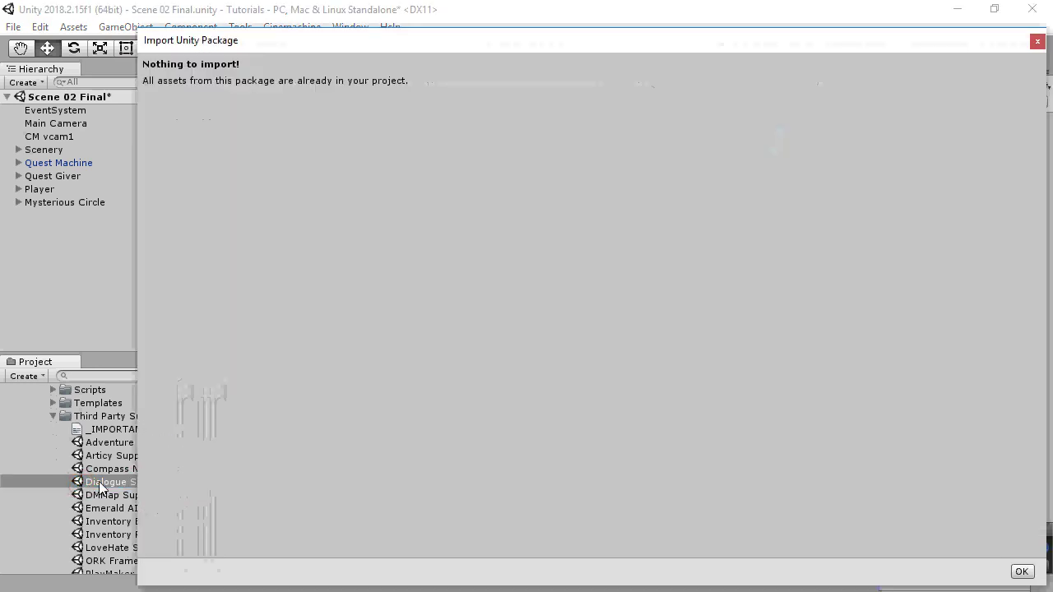
left_click(1020, 571)
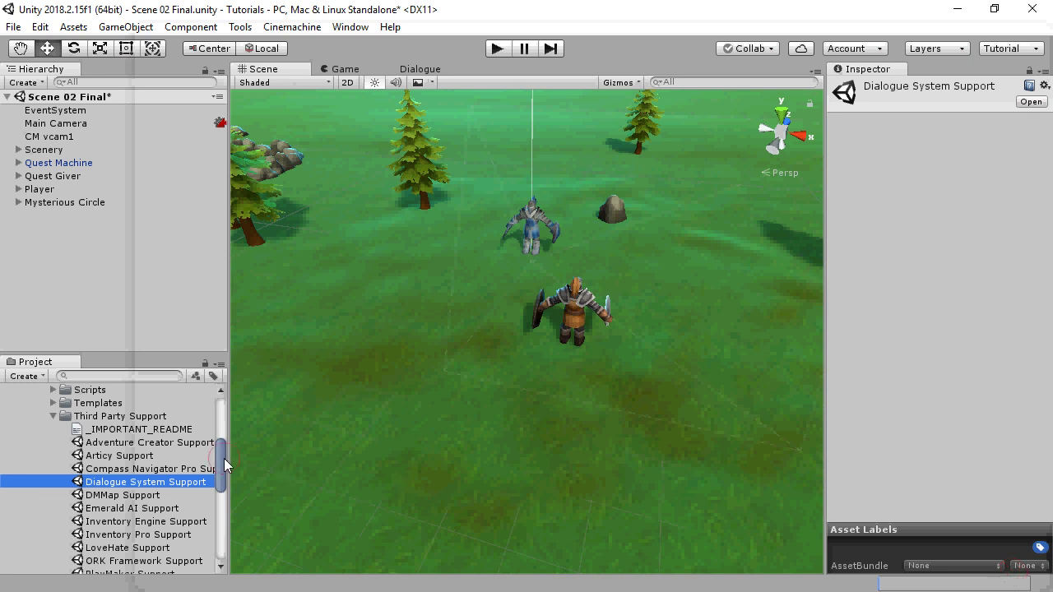
left_click_drag(224, 458, 225, 433)
left_click(42, 439)
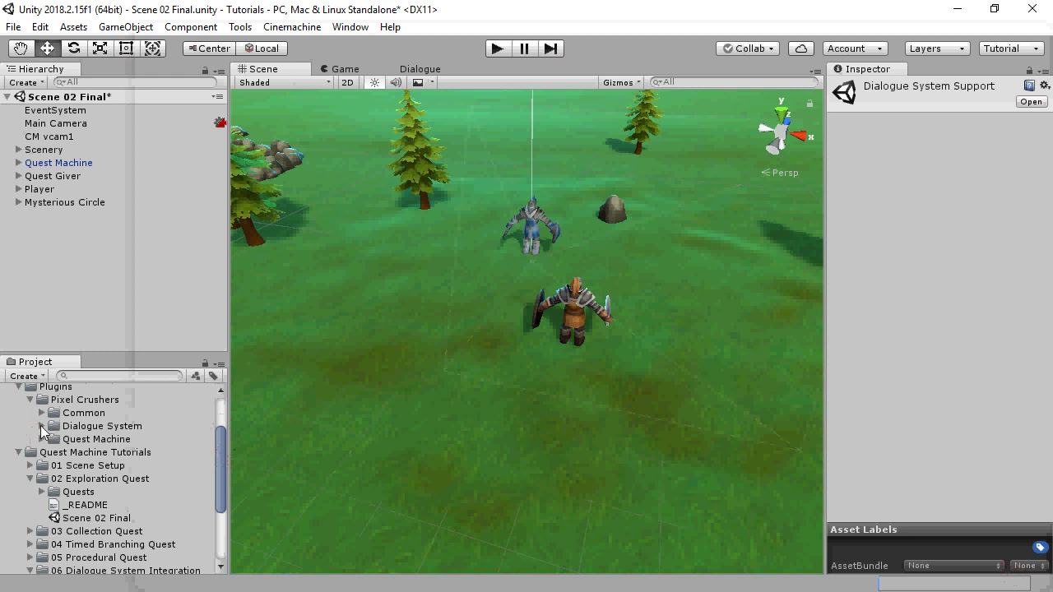
Step: Place the Dialogue System's Dialogue Manager prefab into the scene hierarchy
left_click(42, 427)
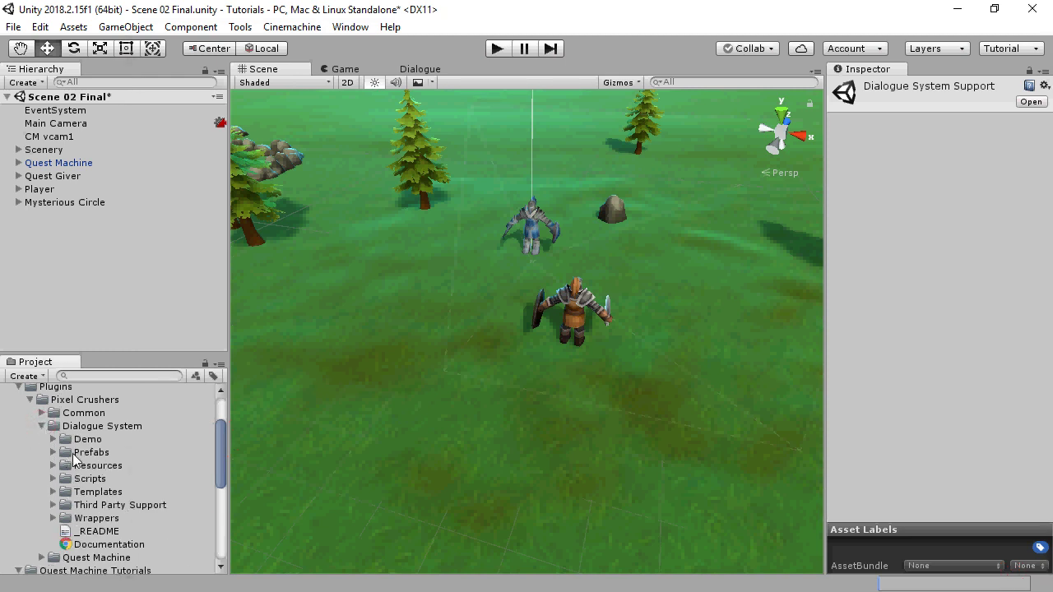
left_click(53, 452)
left_click_drag(127, 518, 76, 237)
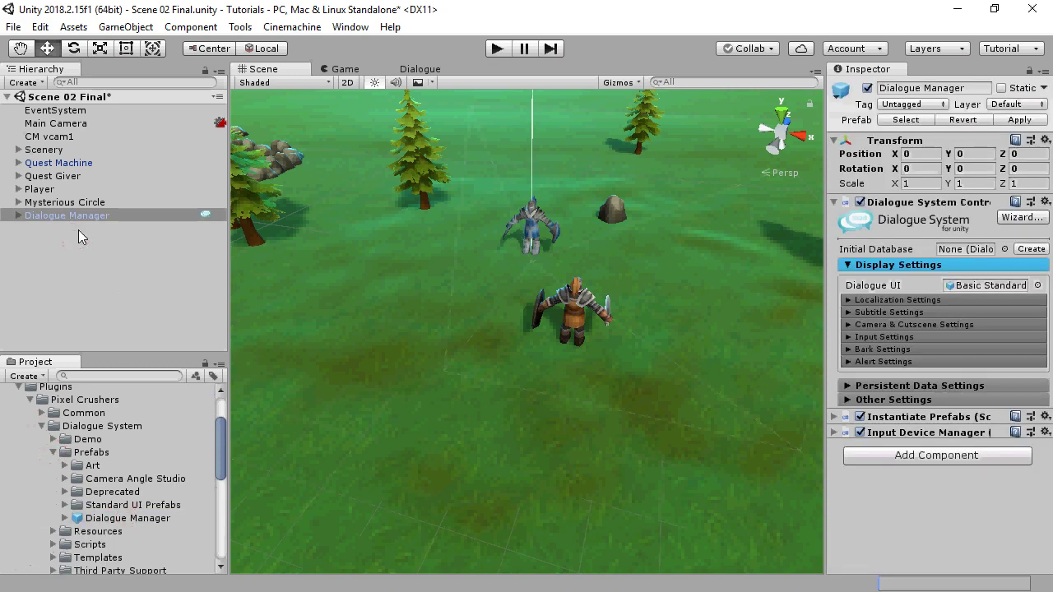
Step: Add the Dialogue System Quest Machine Bridge component to the Dialogue Manager
left_click(937, 455)
type("bridge")
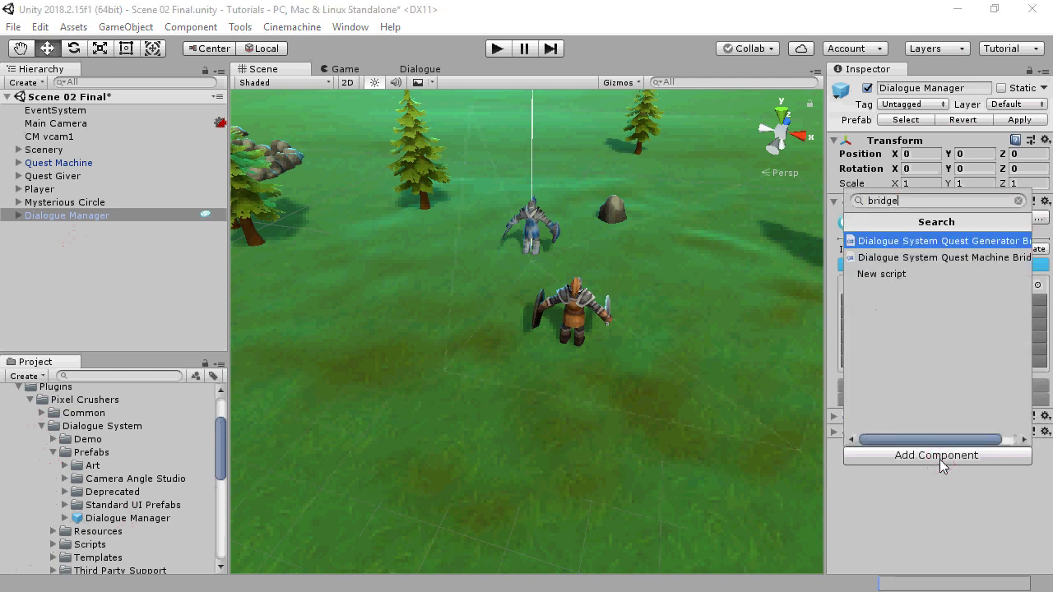
left_click(919, 257)
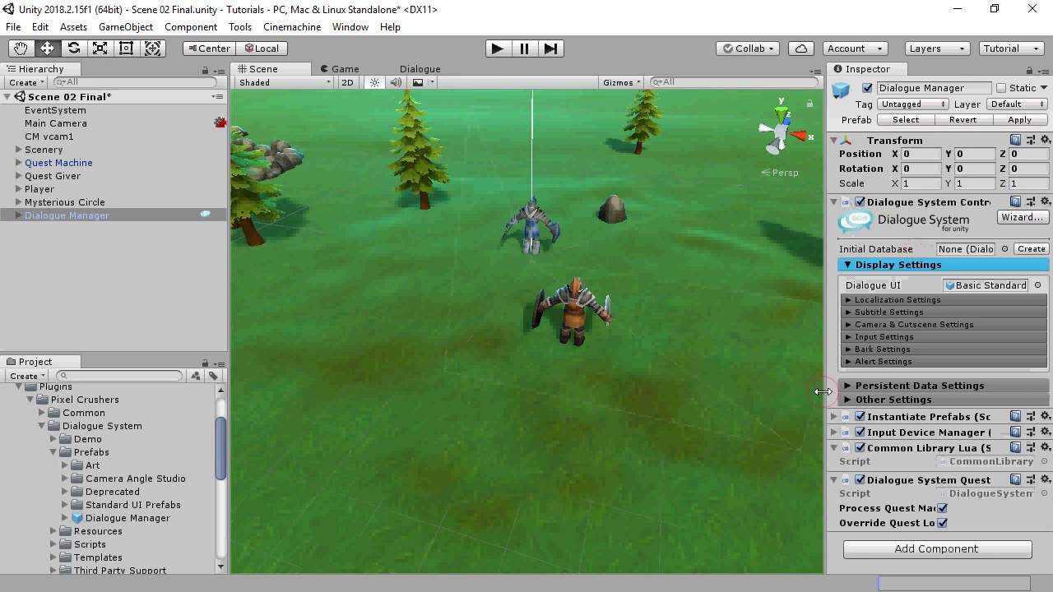
left_click_drag(824, 394, 700, 395)
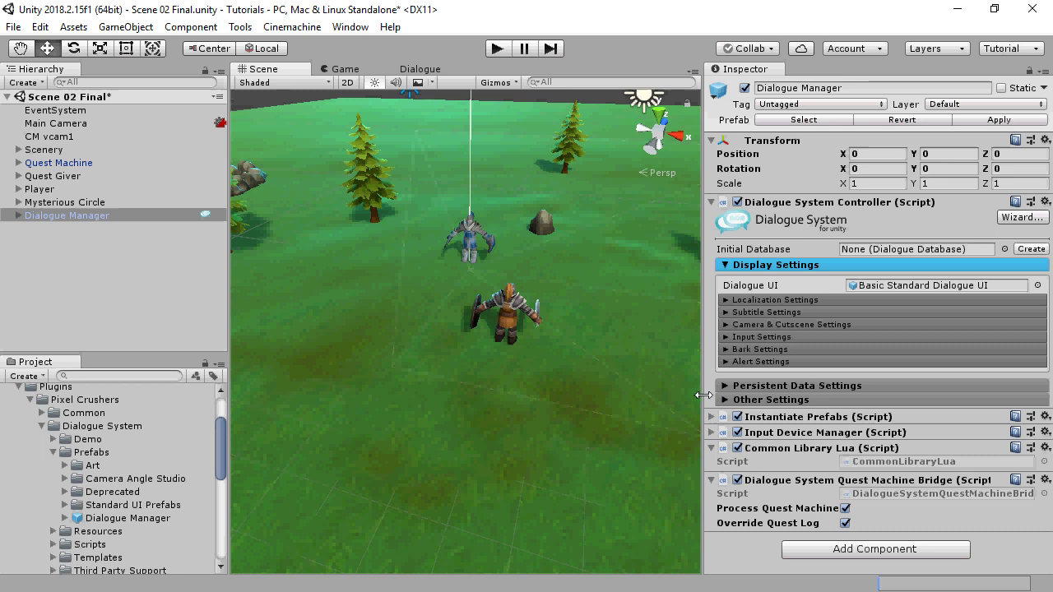
Step: Add the Dialogue System Quest Dialogue UI component to the Quest Machine object
left_click(59, 163)
left_click(850, 543)
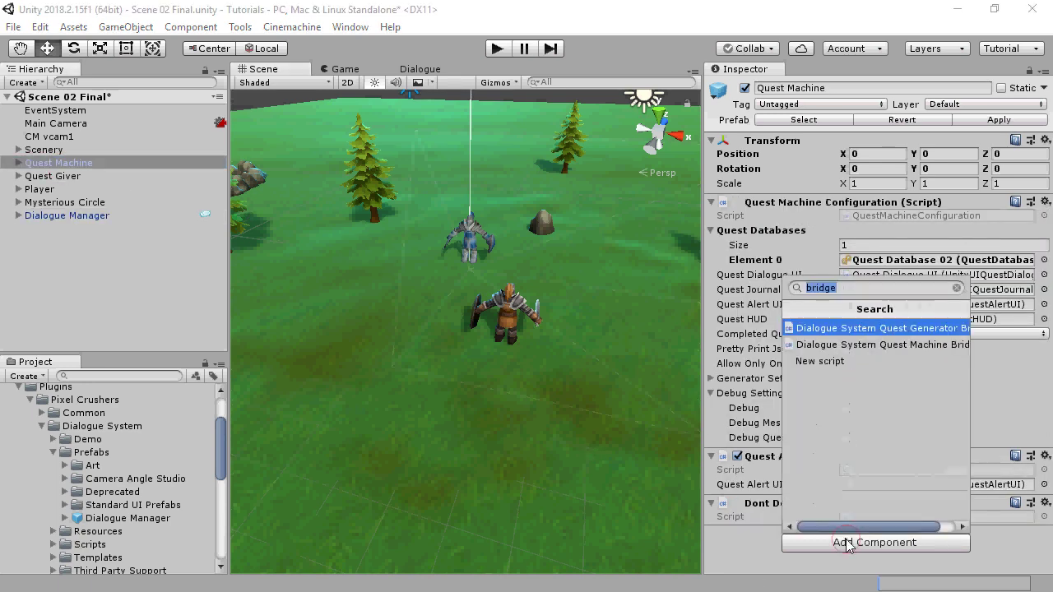
type("dialogu")
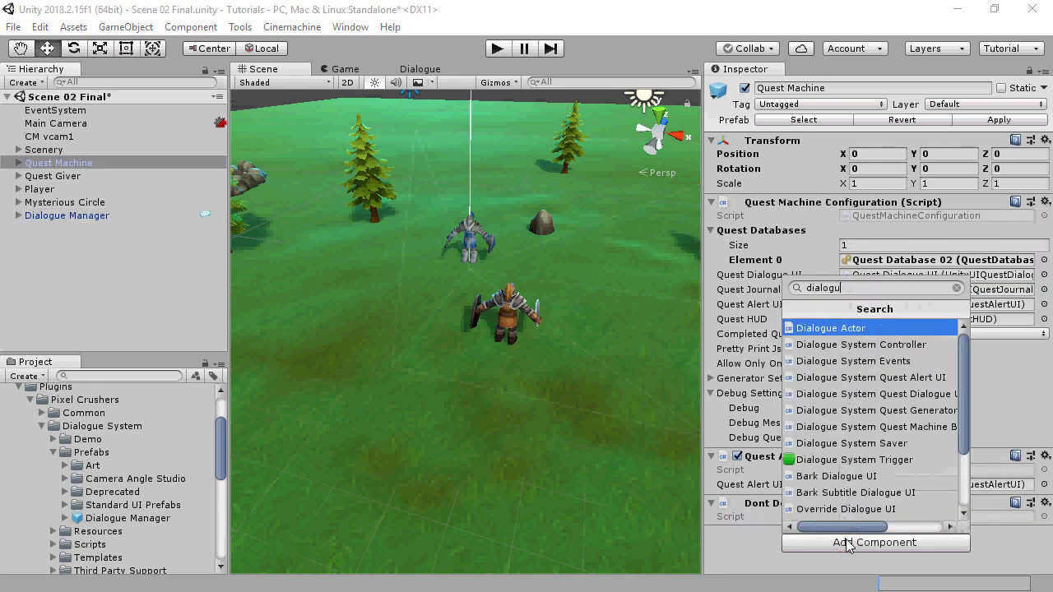
type("eui")
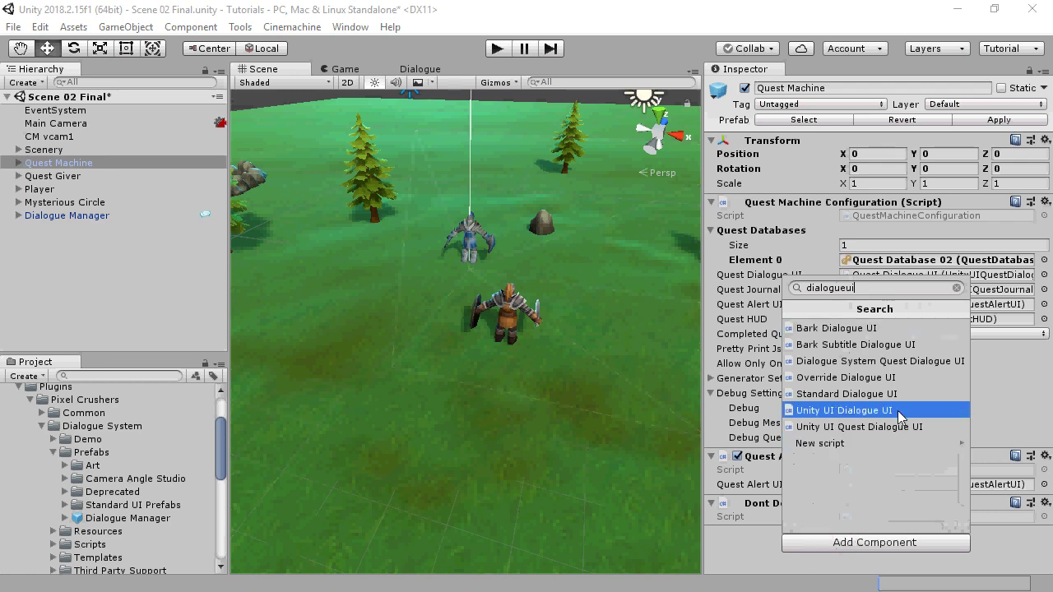
left_click(899, 362)
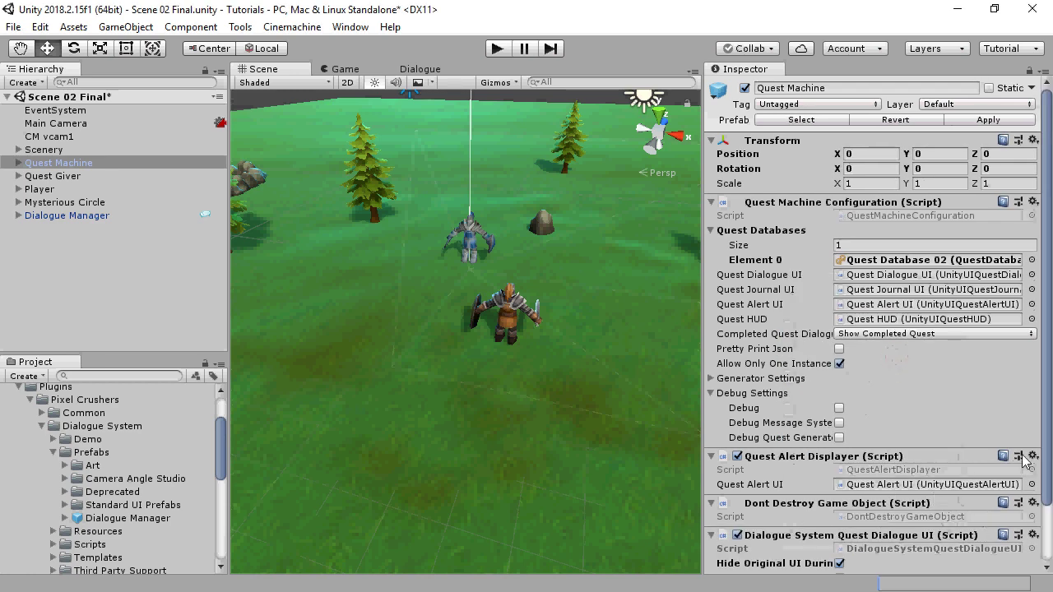
scroll(1043, 429, "down", 3)
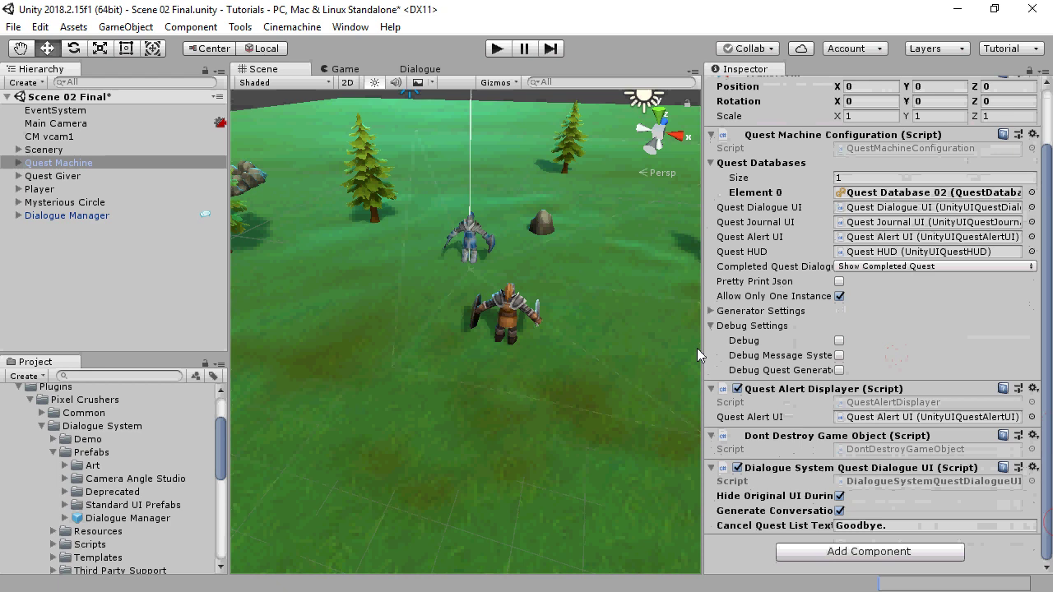
left_click(712, 327)
left_click(712, 327)
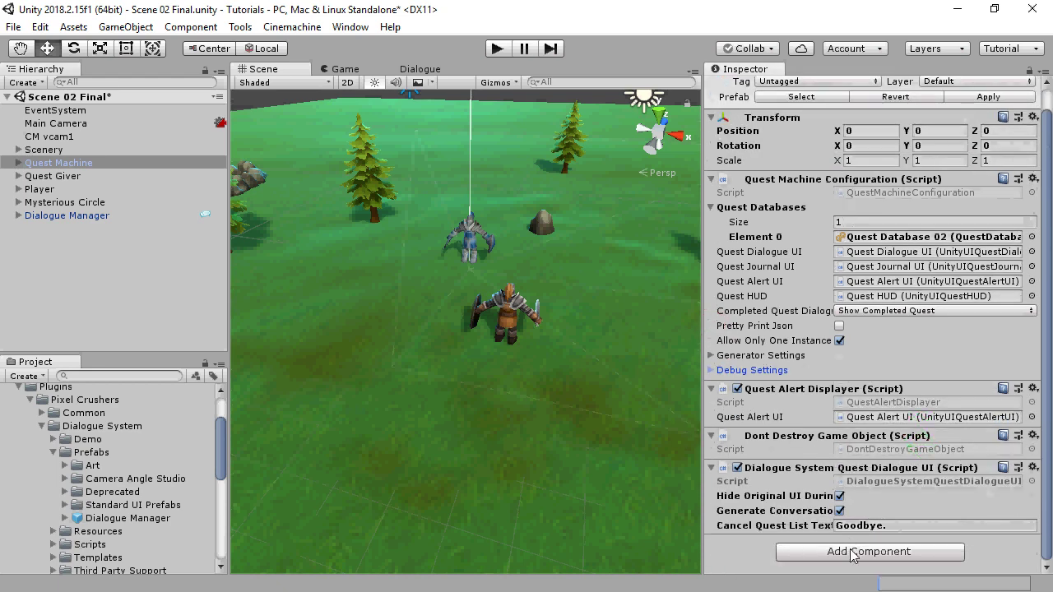
Step: Add the Dialogue System Quest Alert UI component to Quest Machine as well
left_click(852, 552)
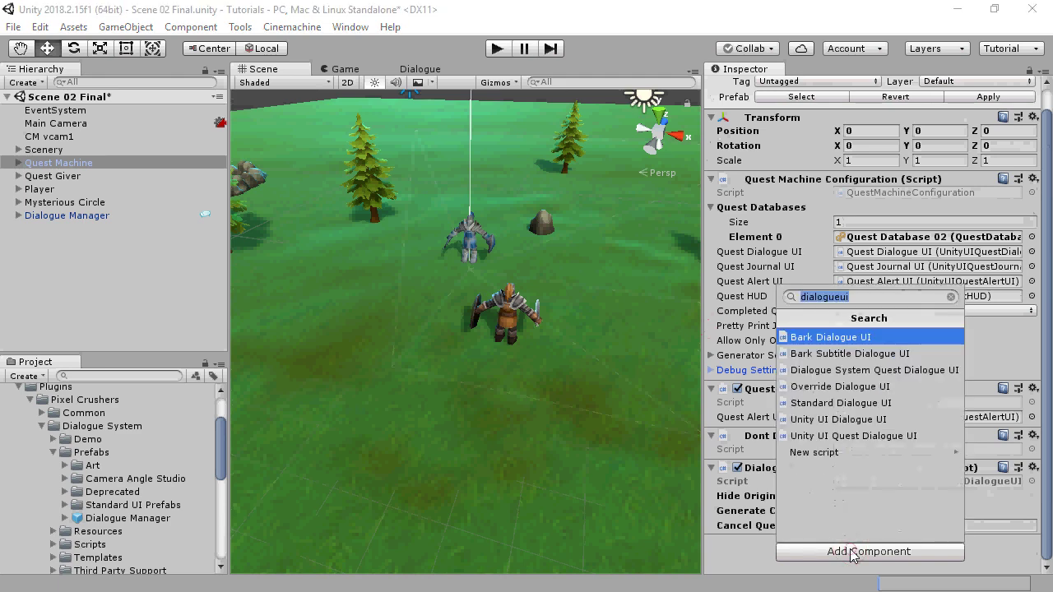
type("alert")
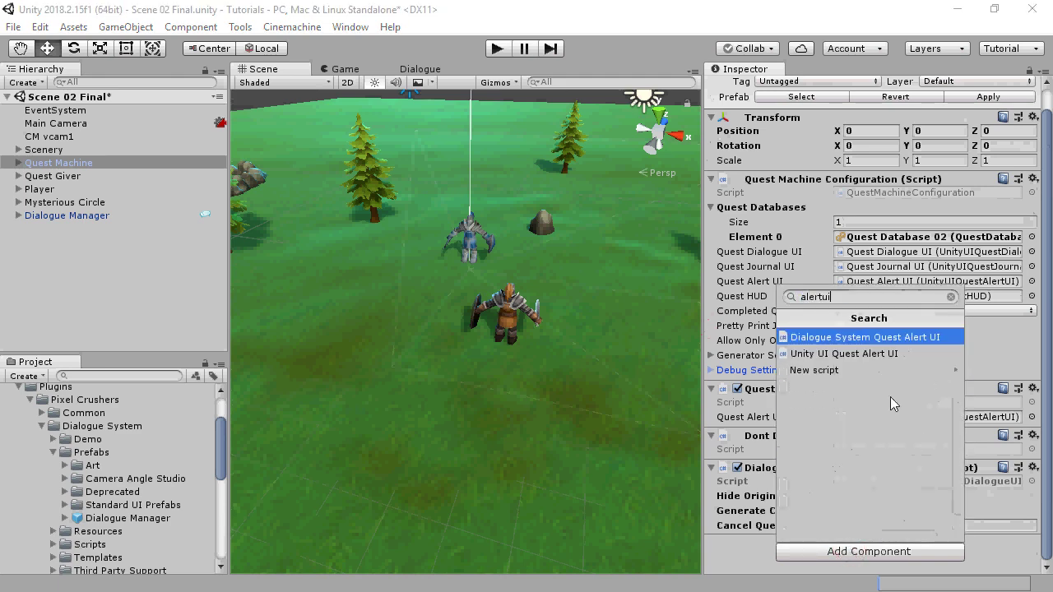
left_click(864, 338)
scroll(860, 341, "down", 2)
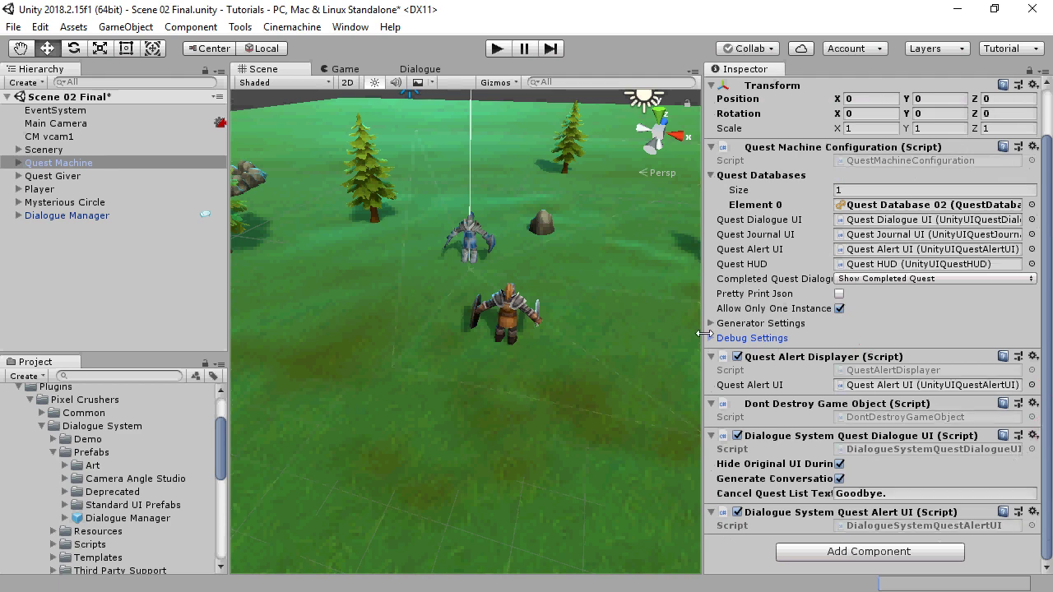
left_click_drag(704, 284, 825, 286)
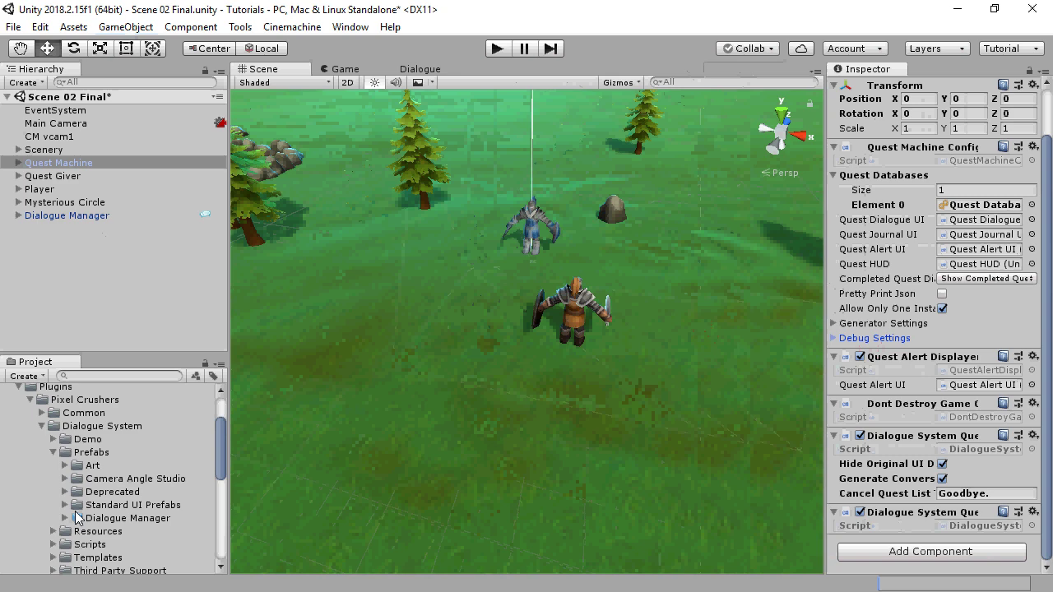
Step: Expand the 06 Dialogue System Integration Data folder and inspect the explore circle quest asset
left_click(18, 387)
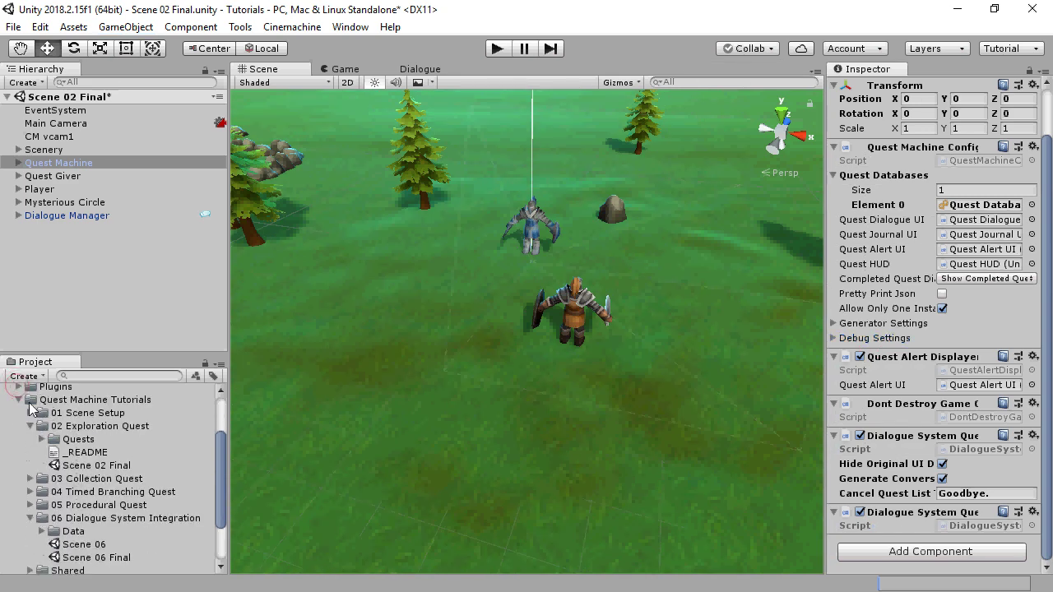
left_click(27, 425)
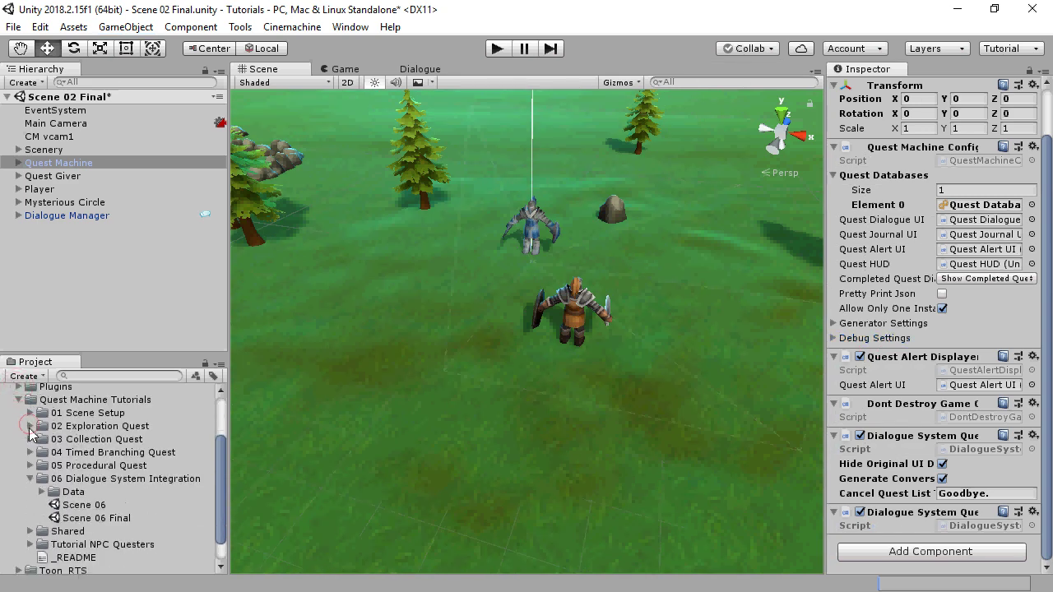
left_click(69, 494)
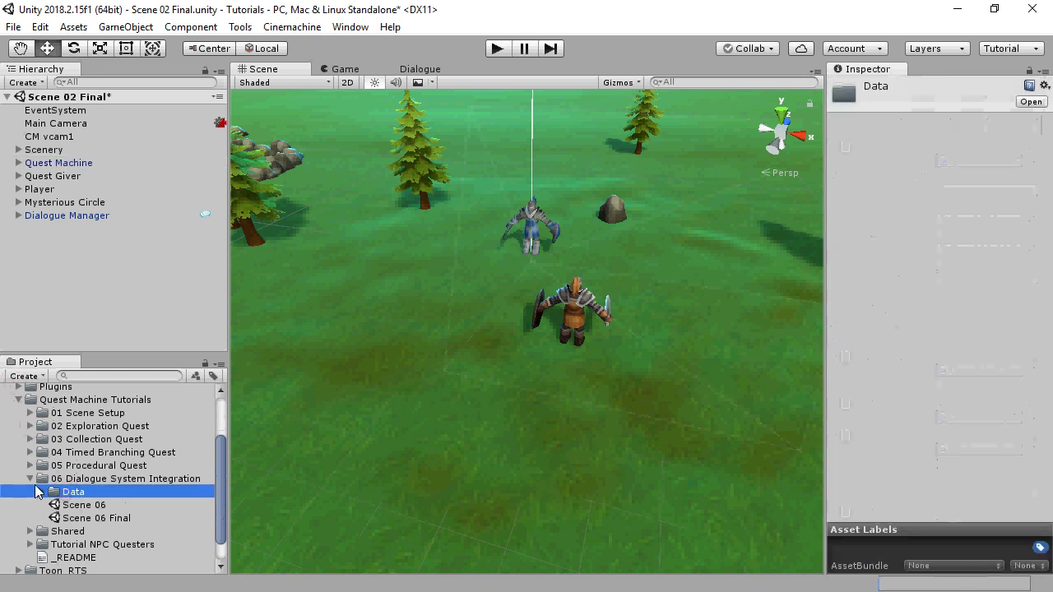
left_click(42, 492)
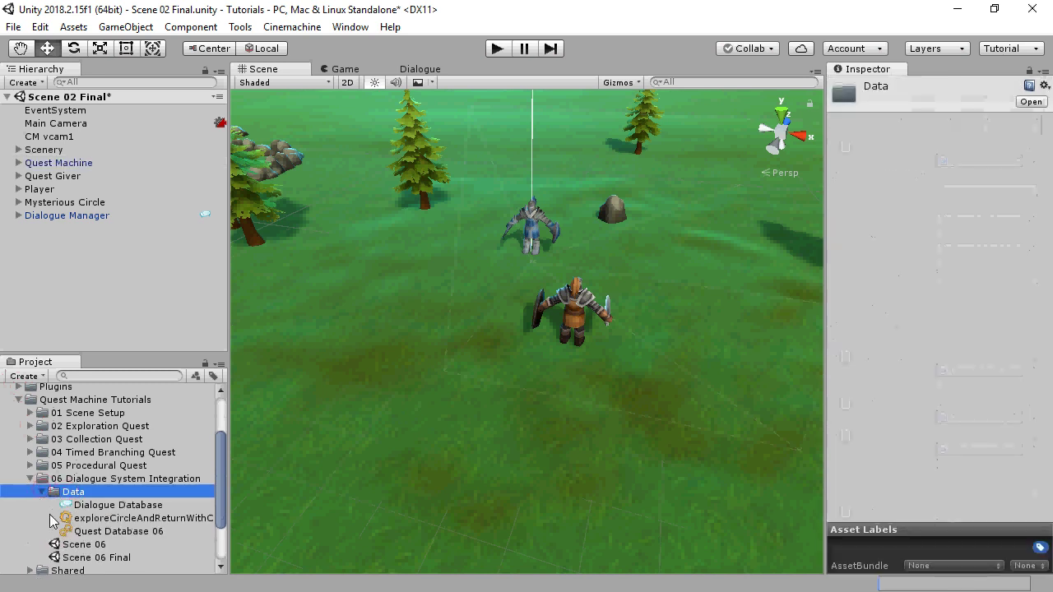
left_click(120, 519)
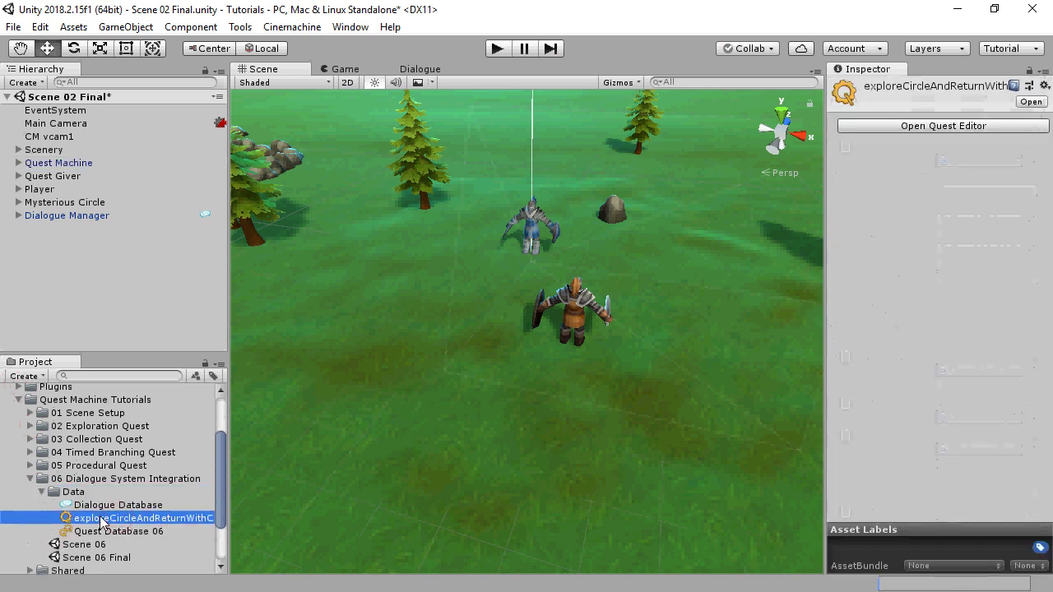
left_click_drag(229, 531, 296, 530)
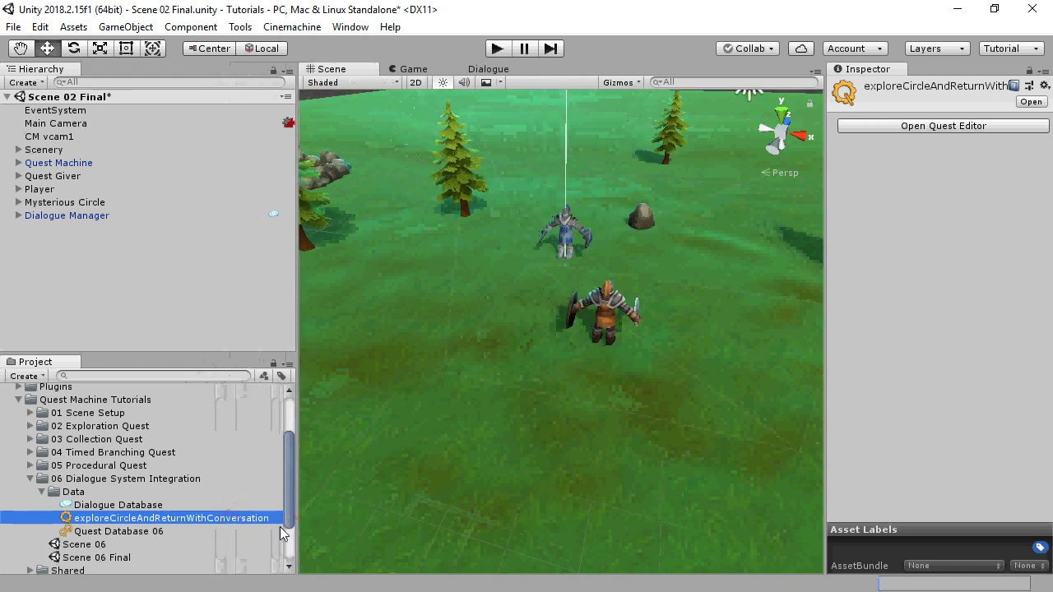
Step: Inspect Quest Database 06, which lists the exploreCircleAndReturnWithConversation quest
left_click(112, 531)
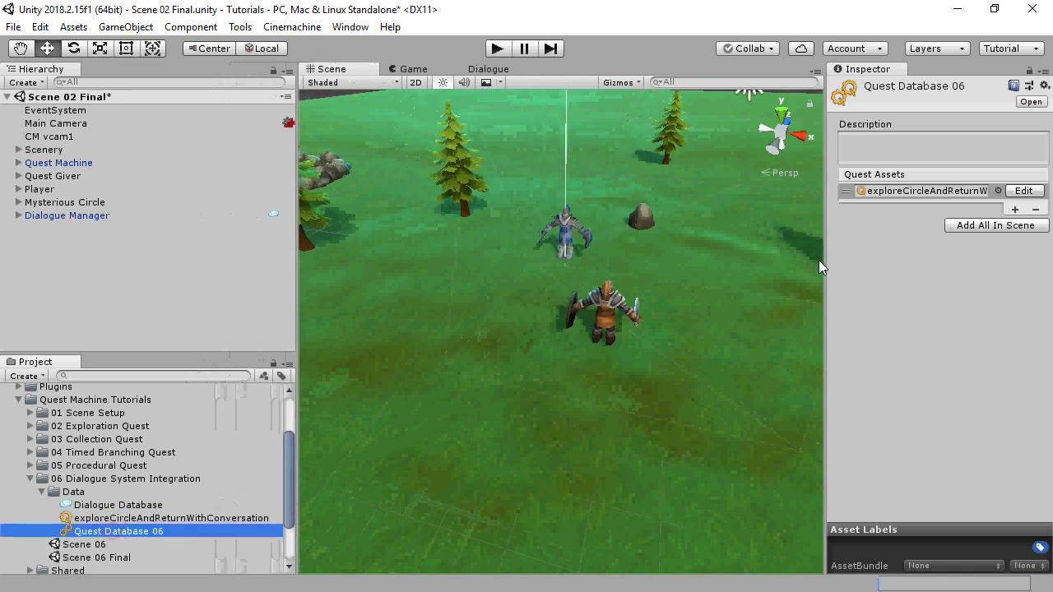
left_click_drag(825, 269, 738, 271)
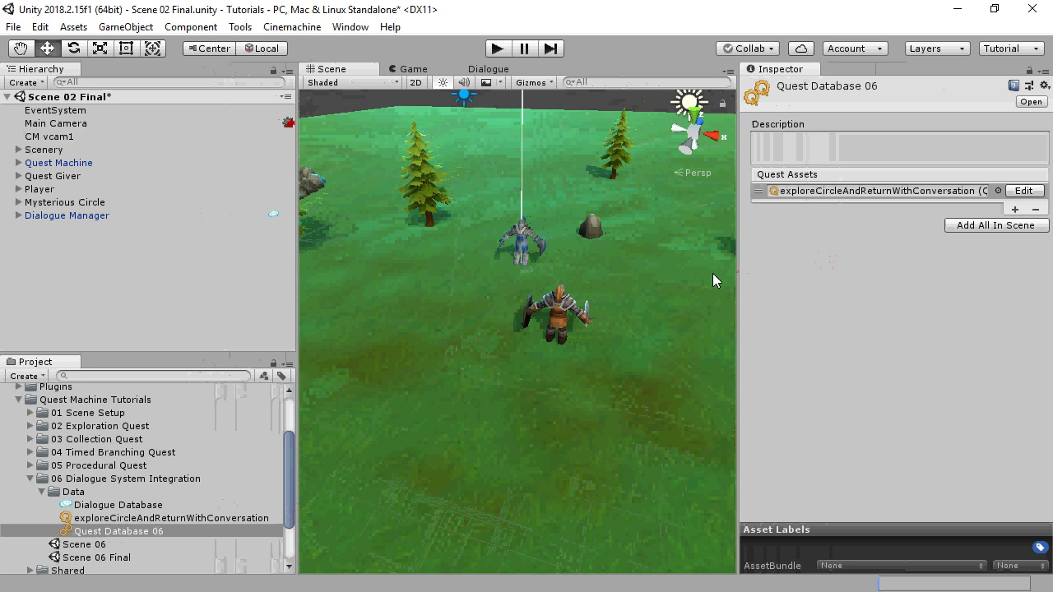
left_click_drag(740, 316, 818, 306)
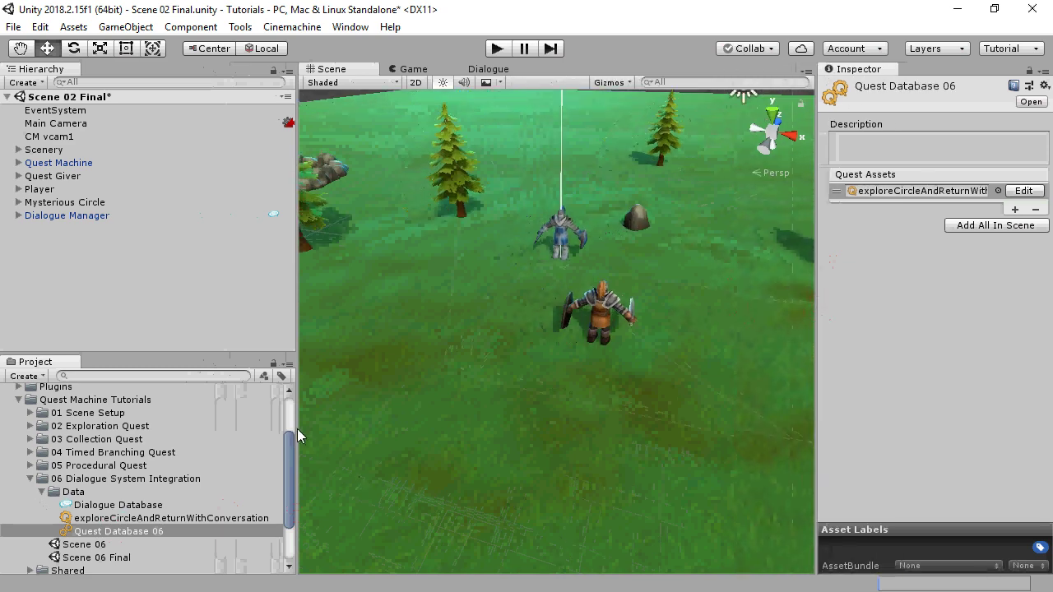
left_click_drag(297, 432, 189, 436)
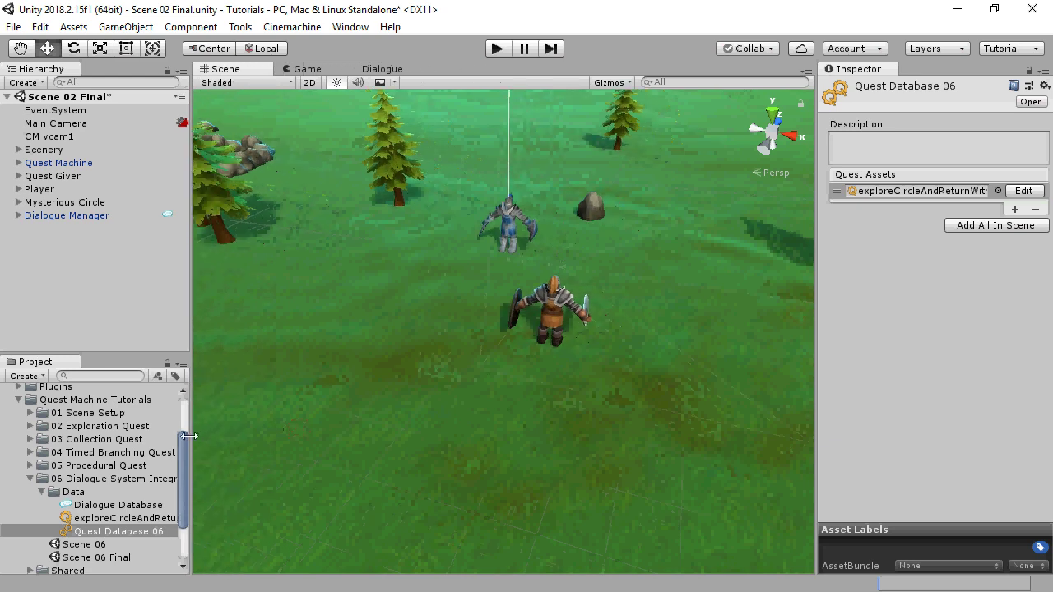
Step: Assign Quest Database 06 to Quest Machine and view exploreCircleAndReturnWithConversation's graph in the Quest Editor
left_click(59, 165)
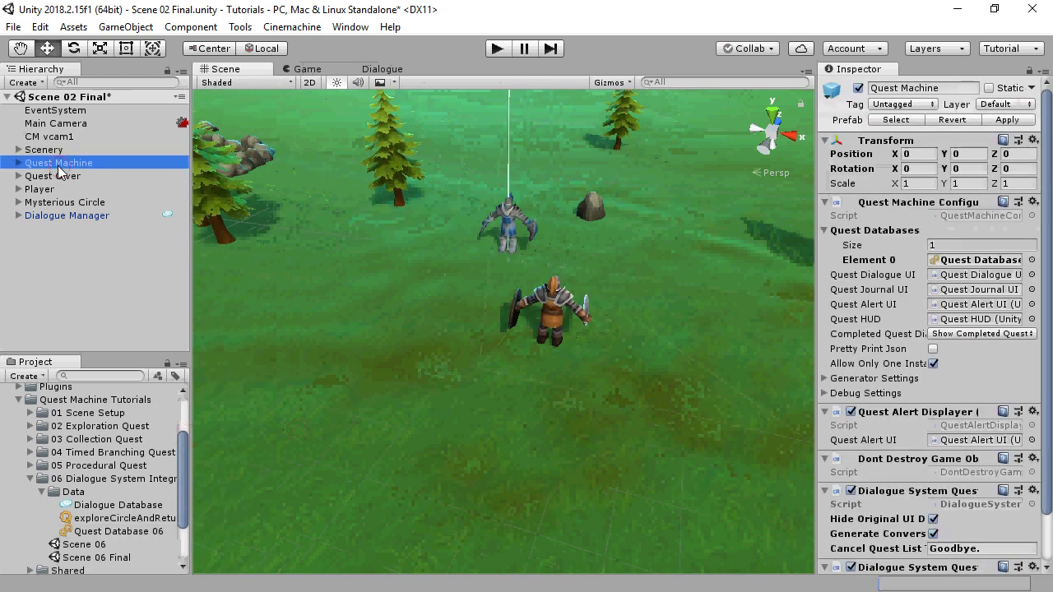
left_click_drag(123, 532, 971, 256)
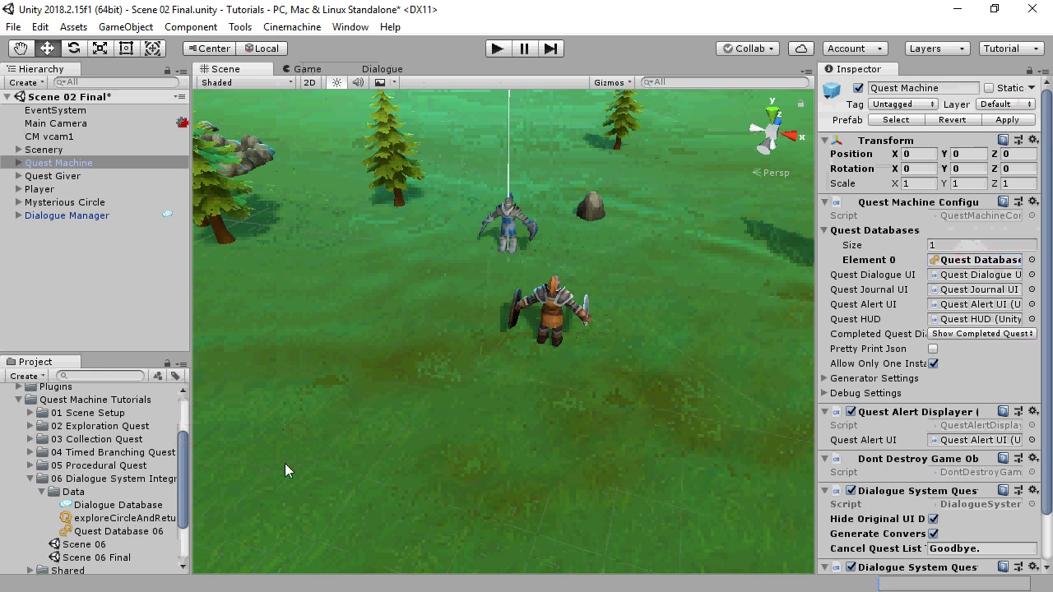
left_click(104, 519)
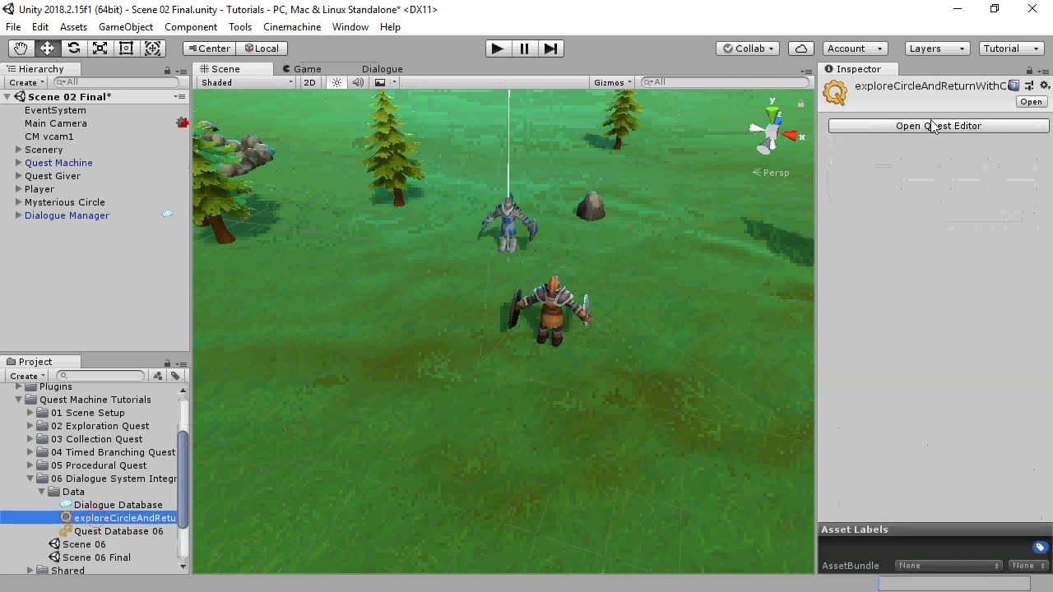
left_click(909, 127)
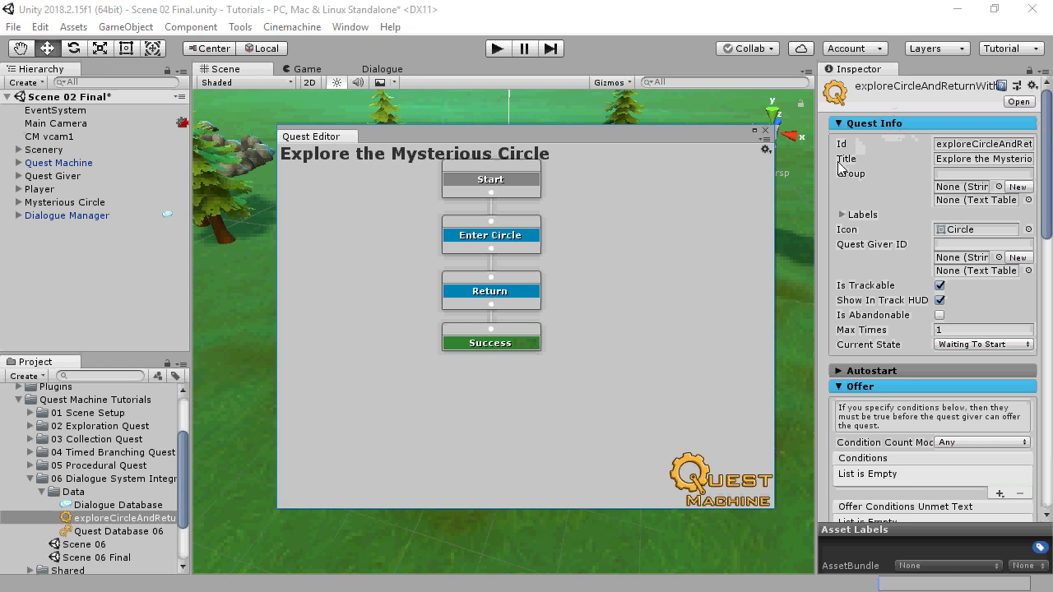
left_click(632, 224)
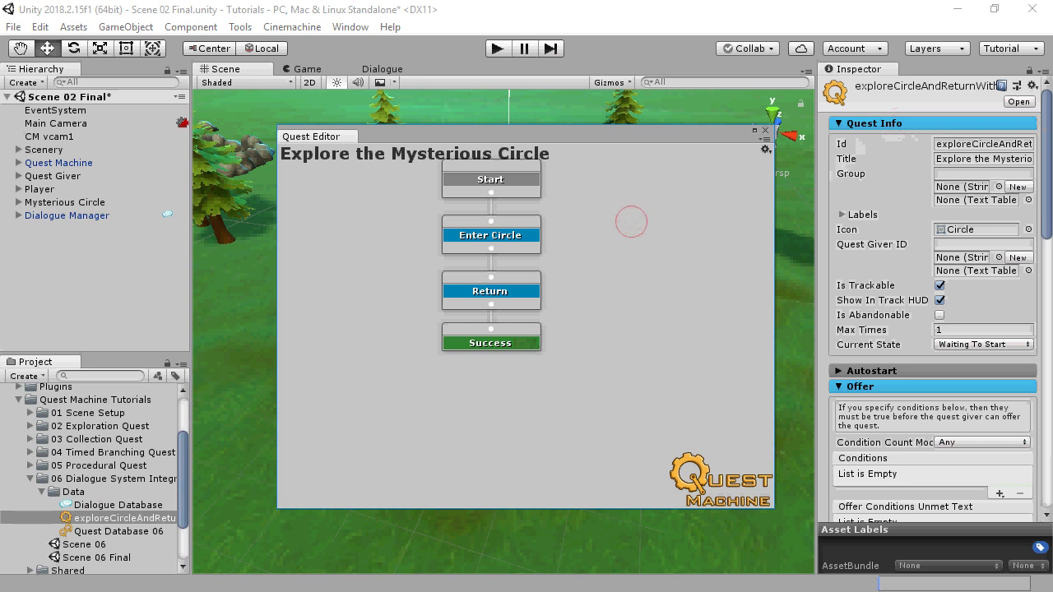
left_click(383, 70)
Step: Set Dialogue Database as the Dialogue Manager's Initial Database and load it in the Dialogue editor
left_click(77, 215)
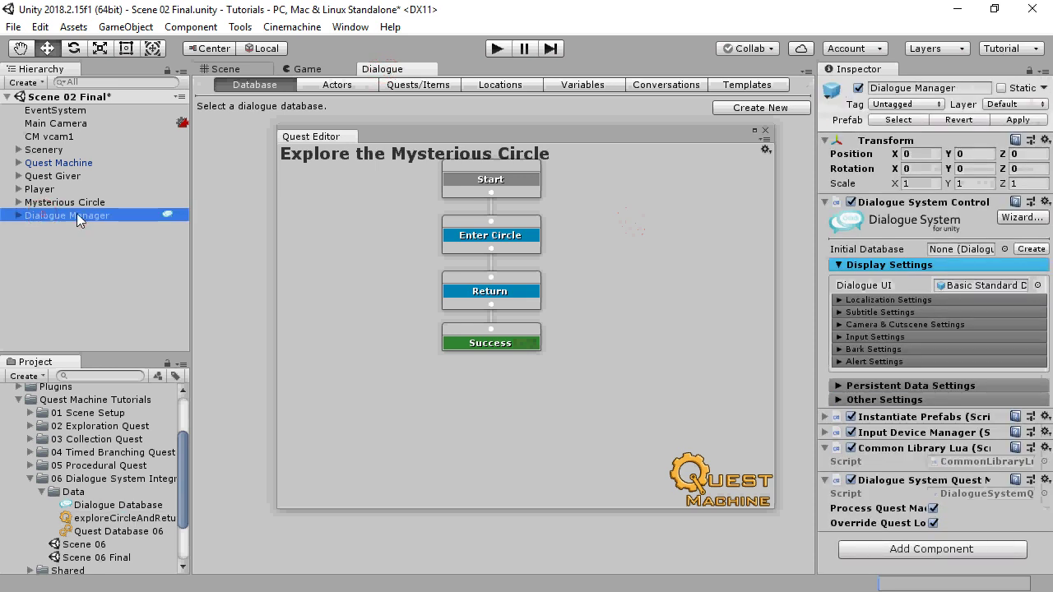
left_click(765, 130)
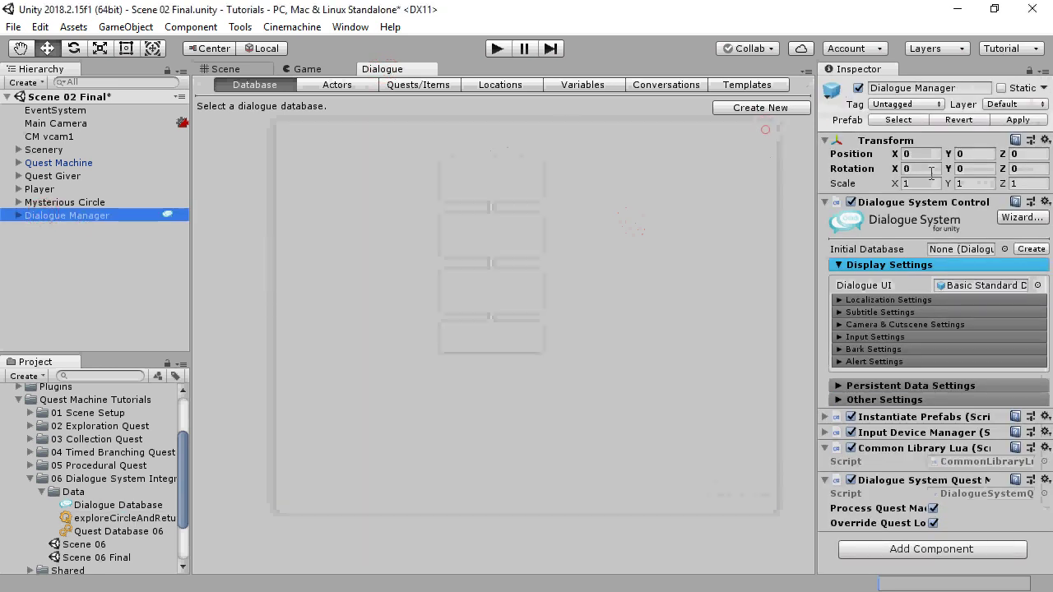
left_click_drag(85, 510, 966, 262)
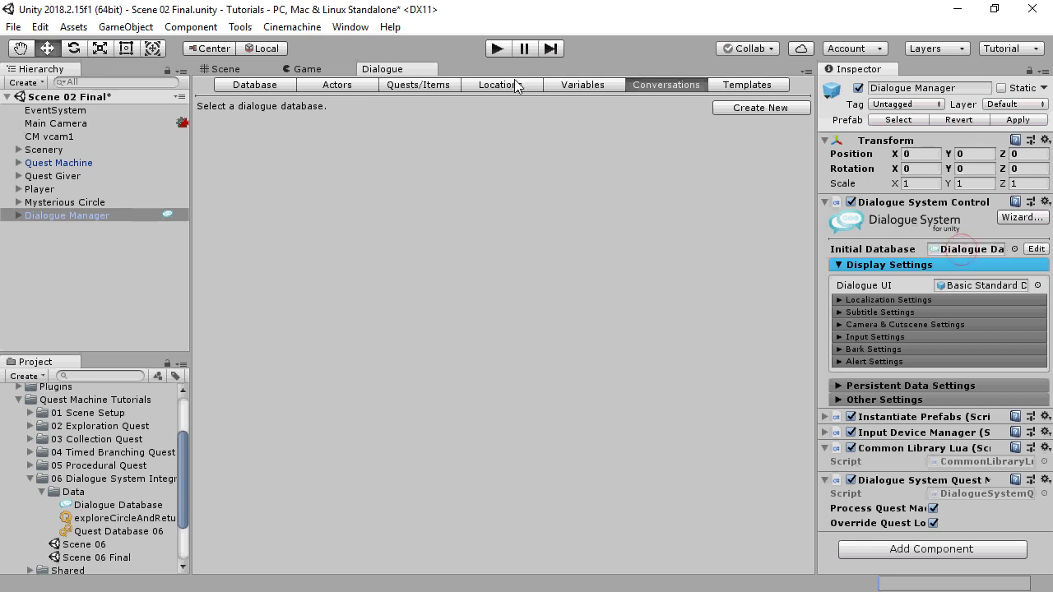
left_click(122, 506)
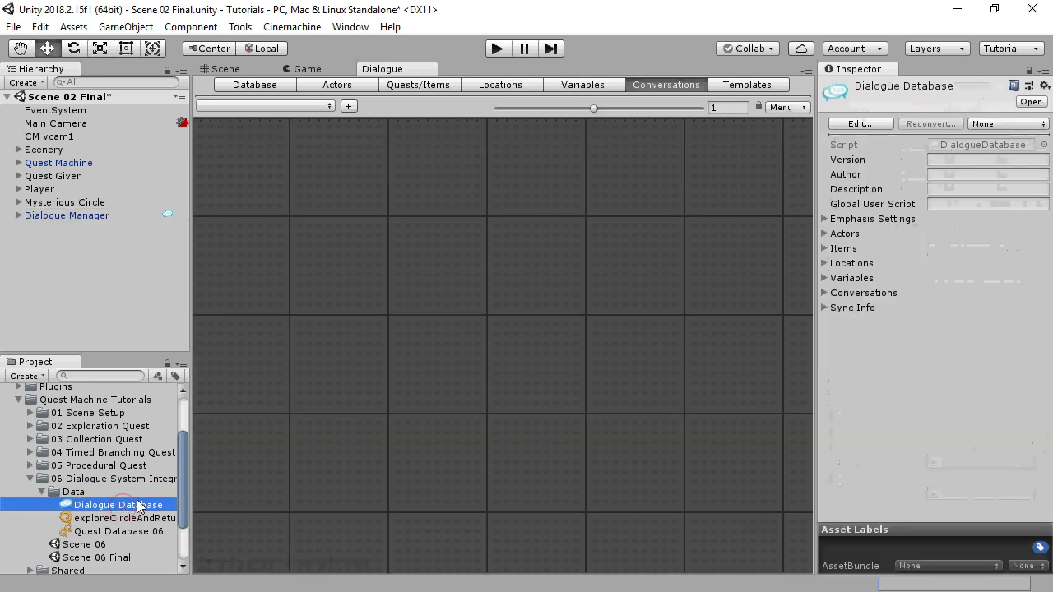
Step: Review the Player and Quest Giver actors, then view the empty Quests/Items list
left_click(334, 87)
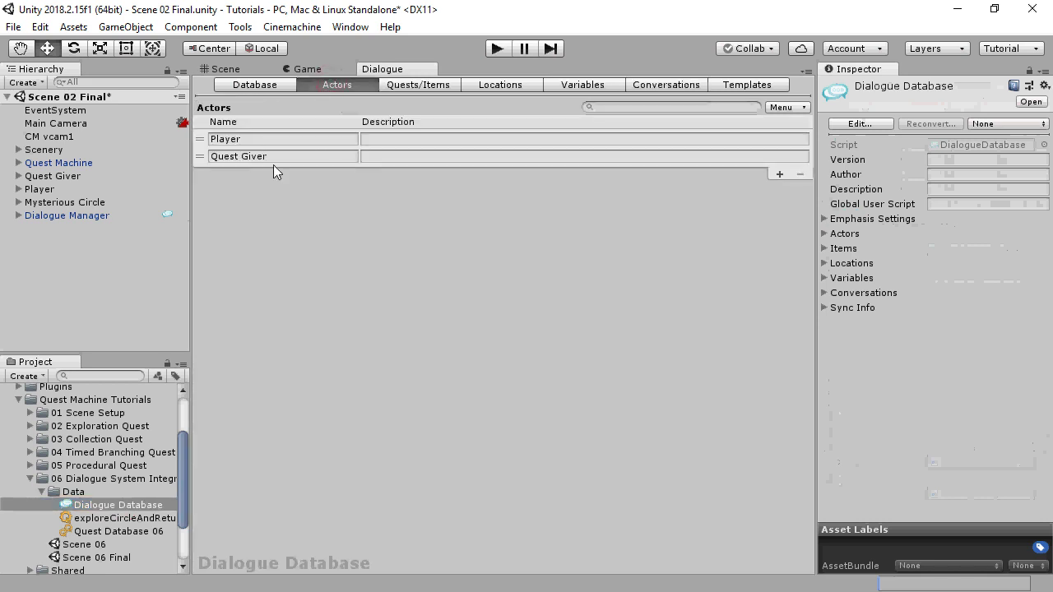
left_click(202, 139)
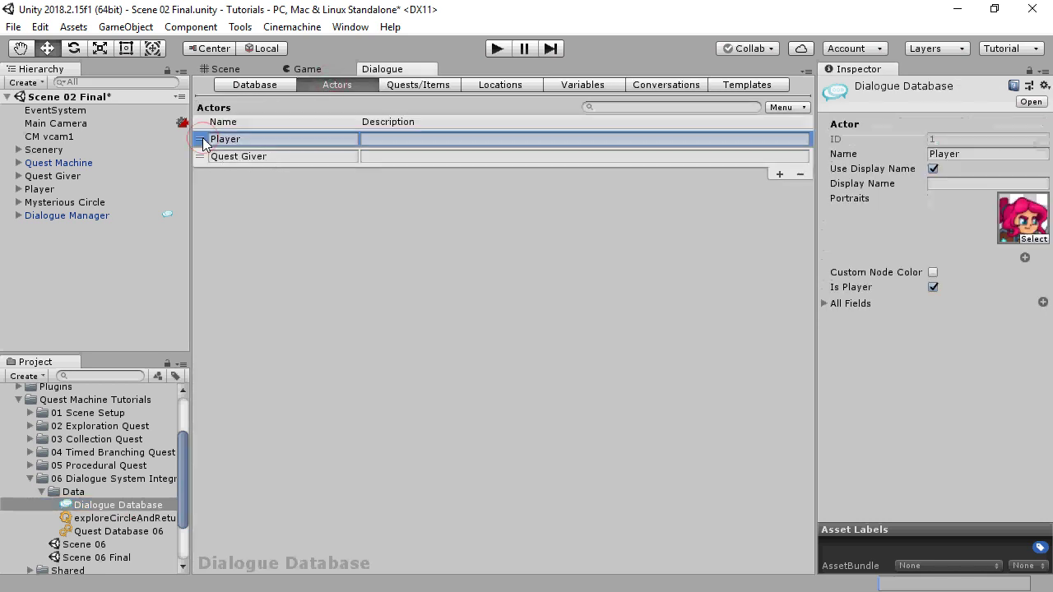
left_click(202, 156)
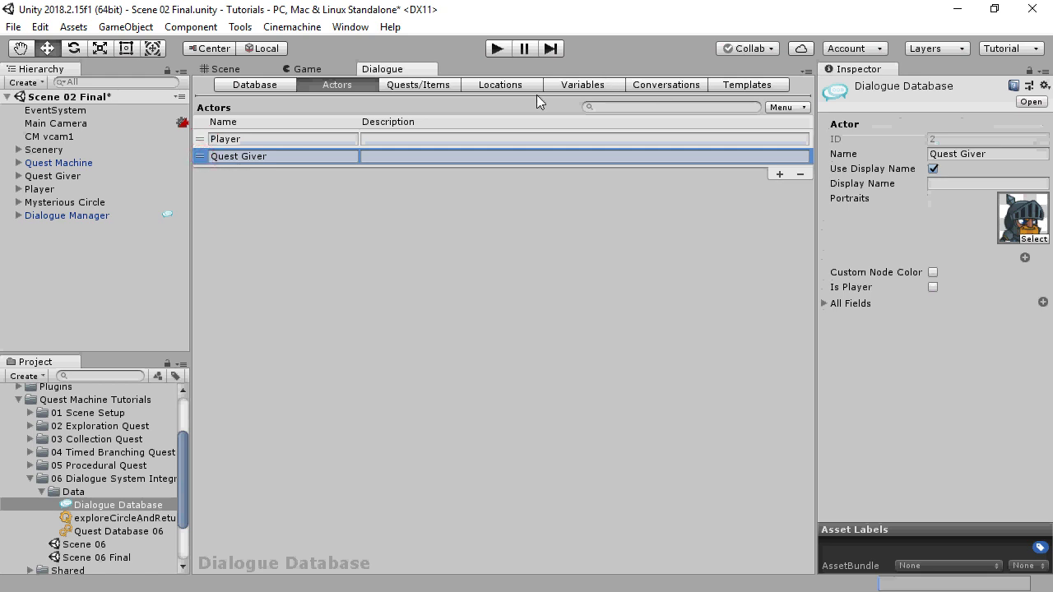
left_click(415, 84)
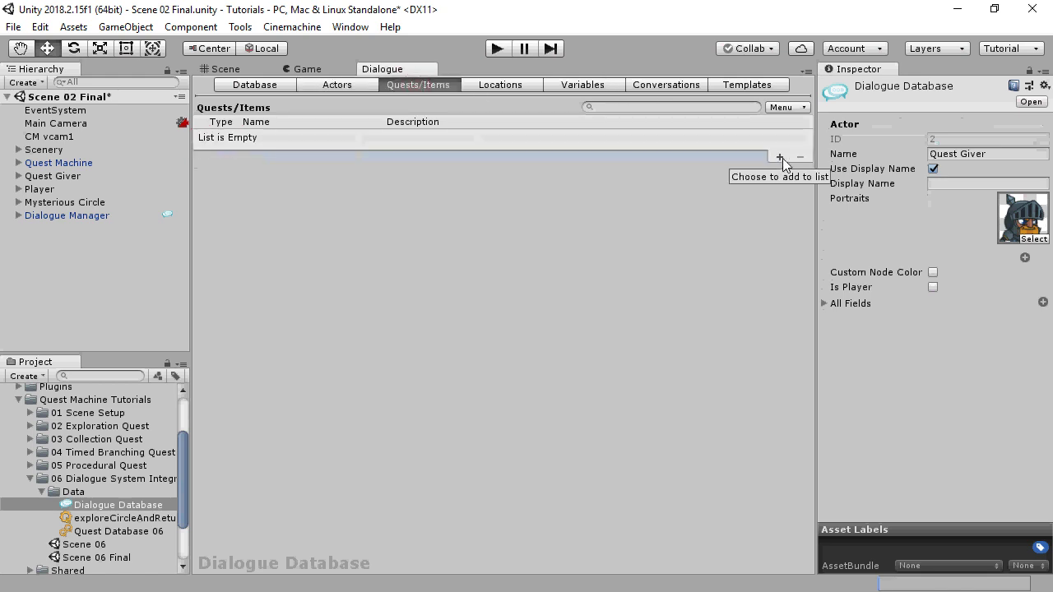
Step: Dock the explore circle quest's Quest Editor beside the Dialogue editor and copy its Id
left_click(105, 519)
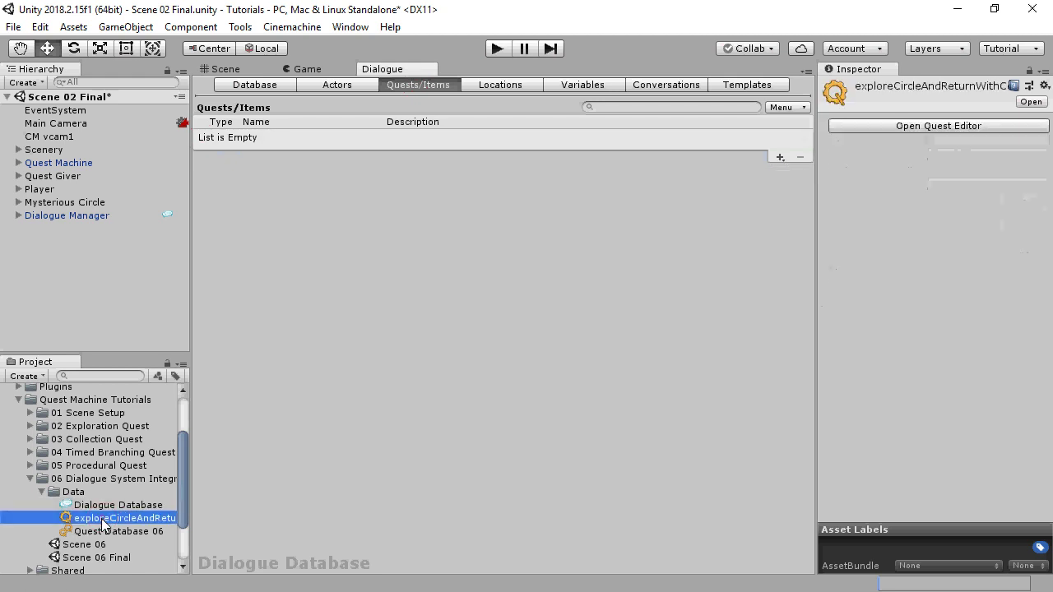
left_click(921, 129)
left_click_drag(311, 131, 465, 70)
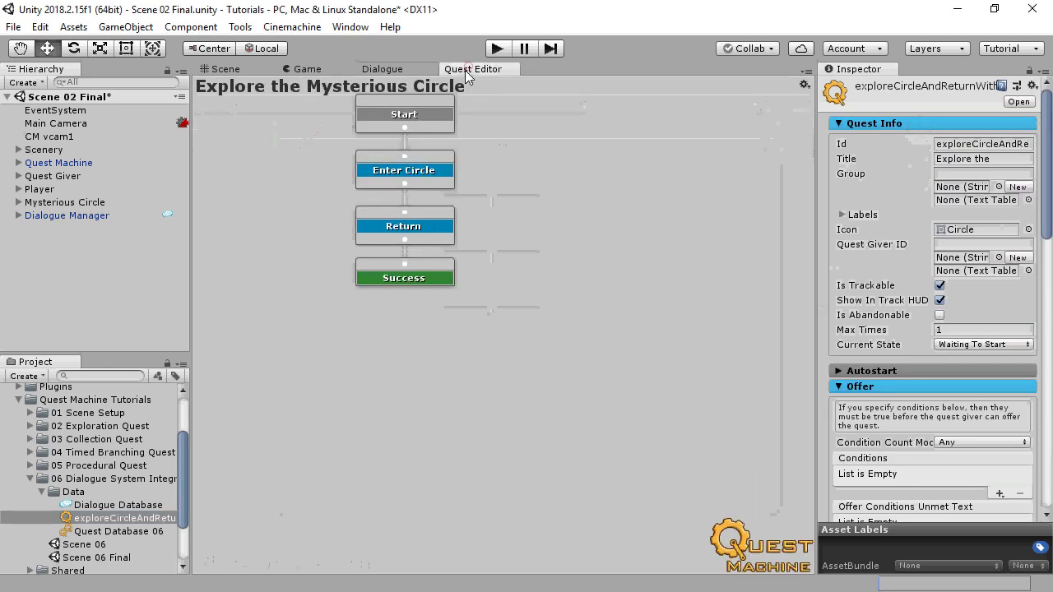
left_click(1005, 147)
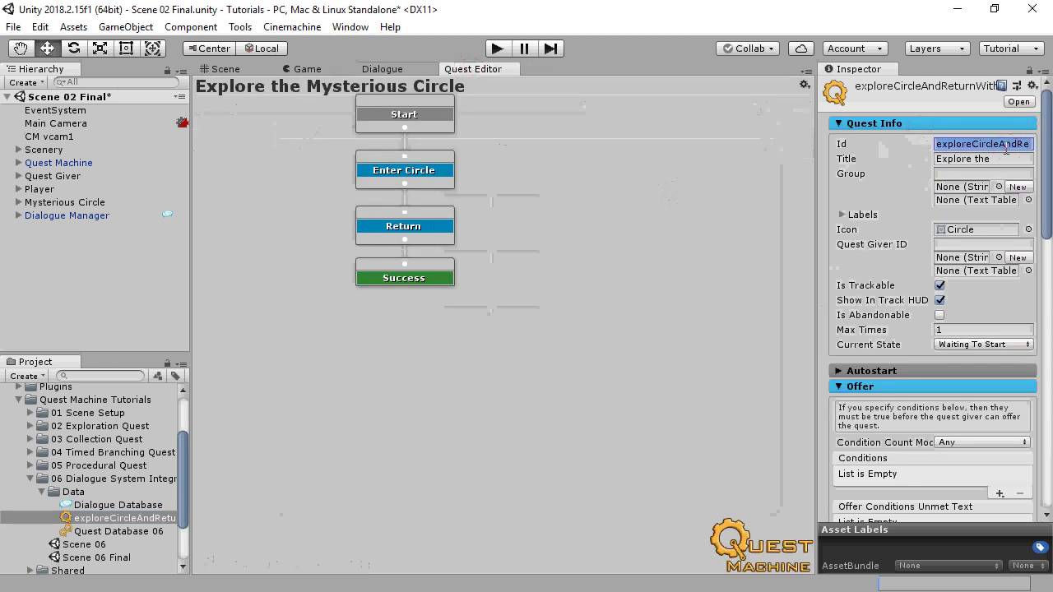
left_click(380, 68)
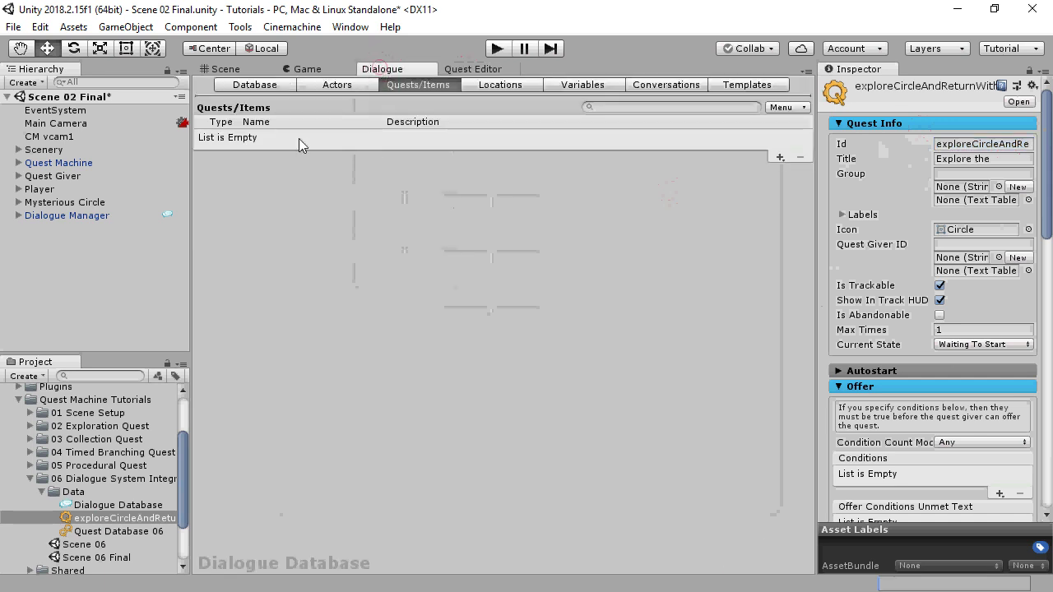
Step: Add quest exploreCircleAndReturn described 'This is a stub so we can use the Lua dropdown wizard.'
left_click(779, 156)
left_click(819, 169)
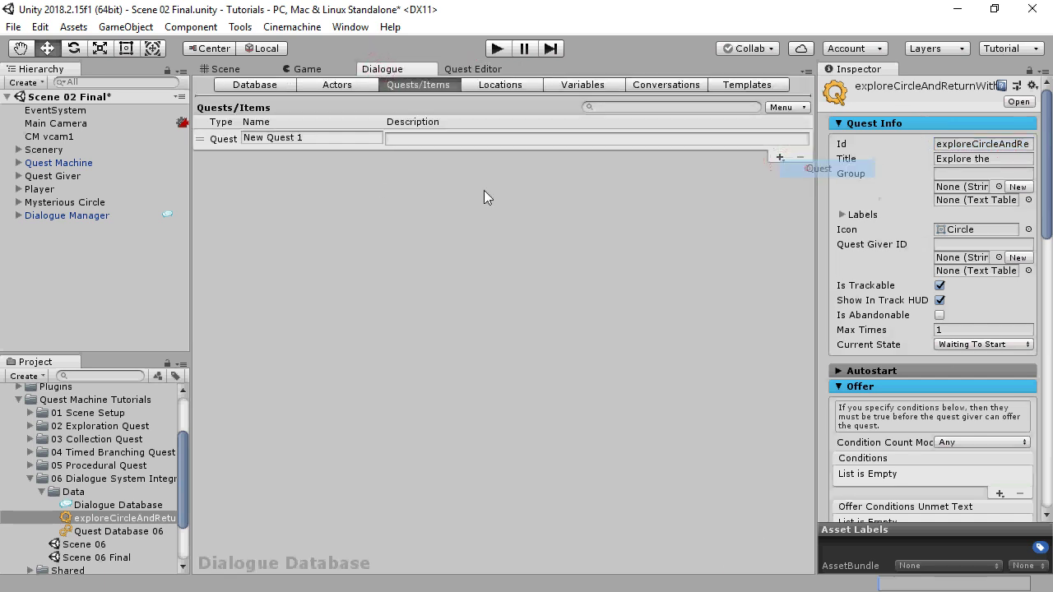
left_click(321, 137)
type("exploreCircleAndReturn")
left_click(429, 137)
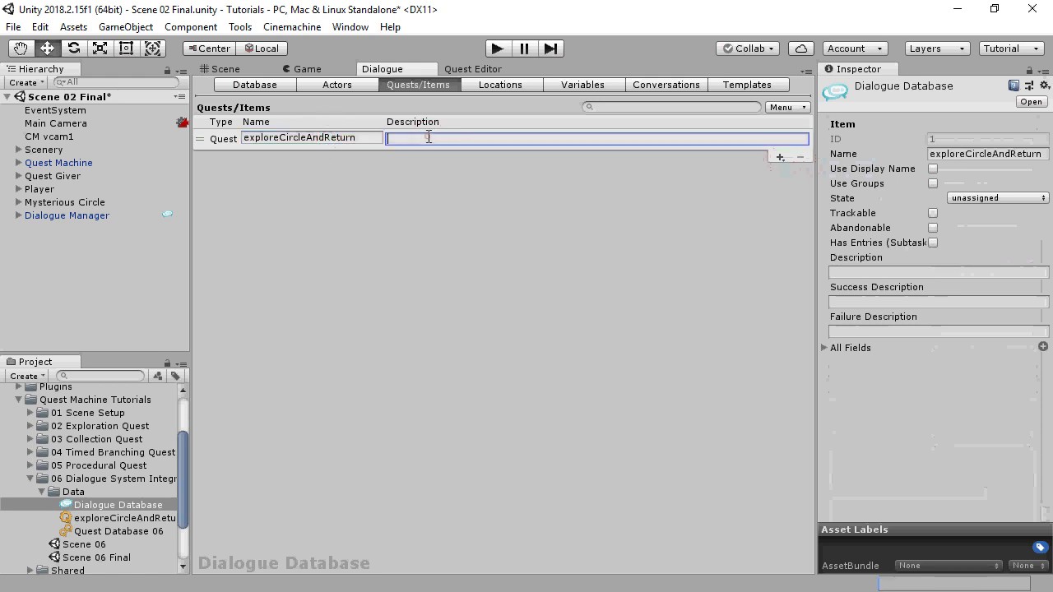
type("This is a stub so we")
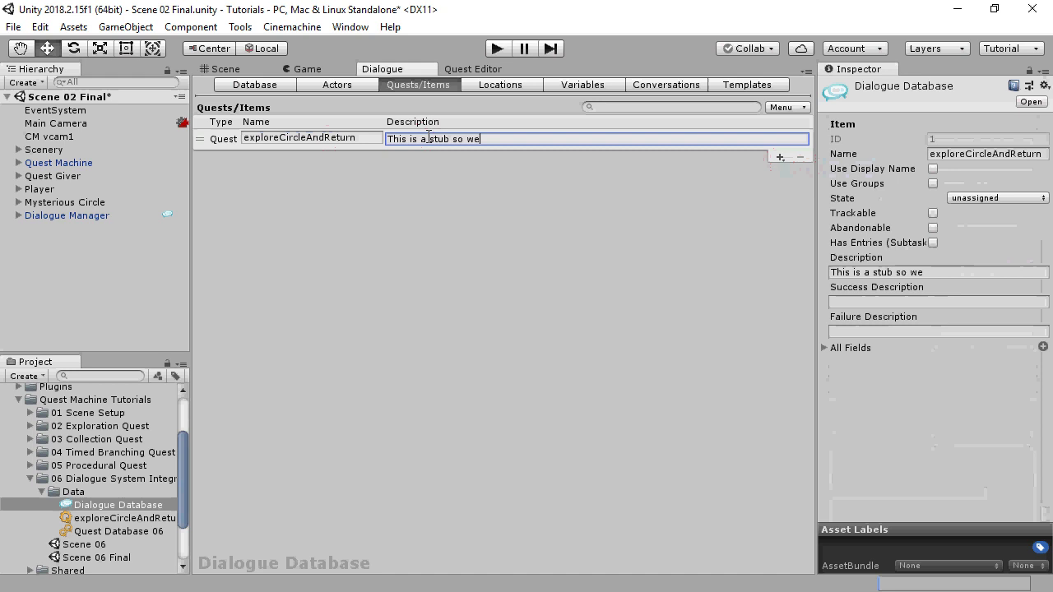
type(" can use the Lua dr")
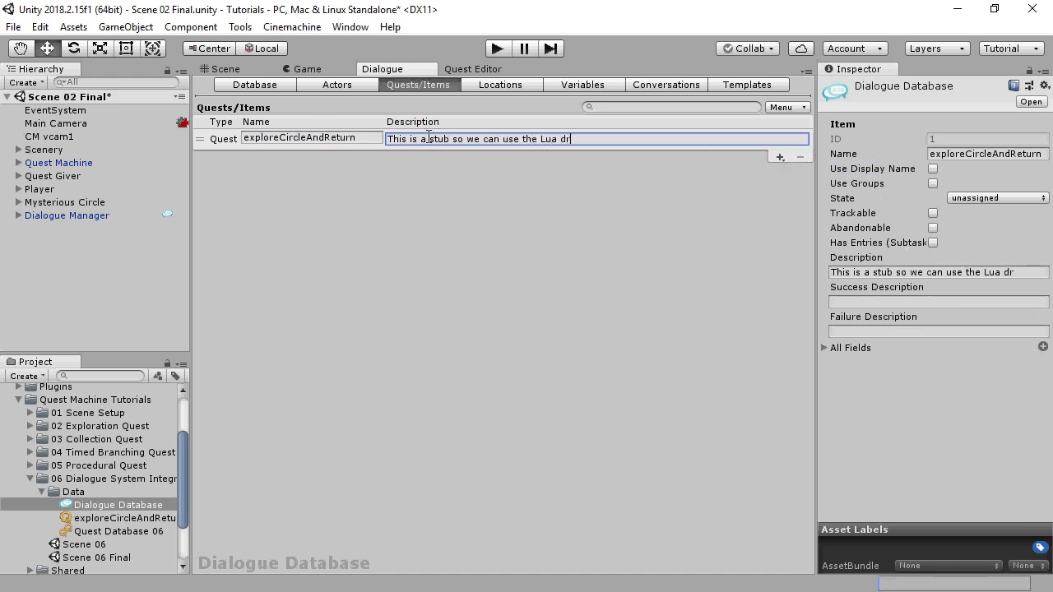
type("opdown wizard.")
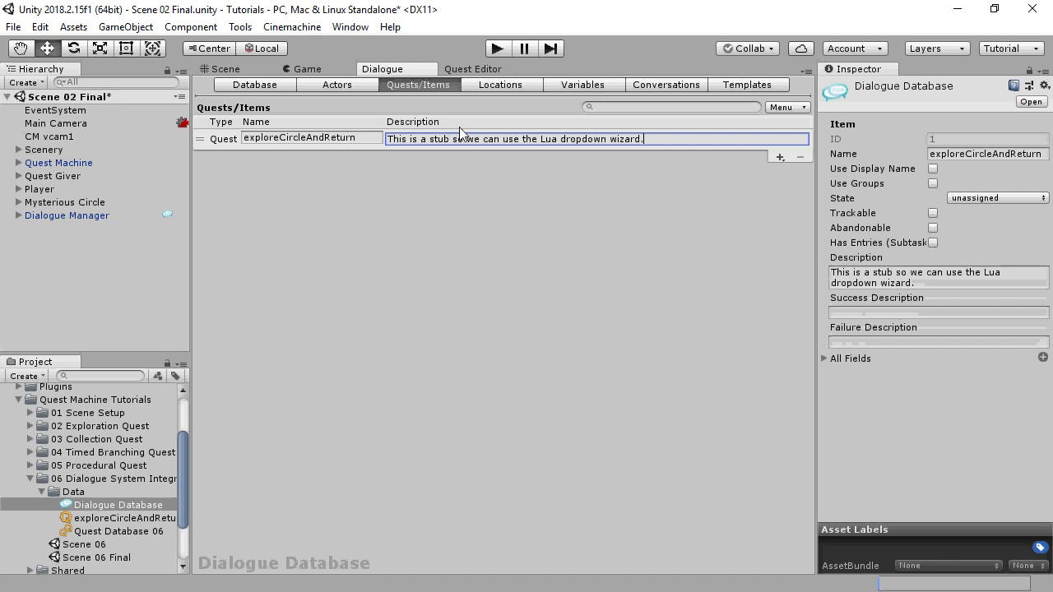
left_click(641, 86)
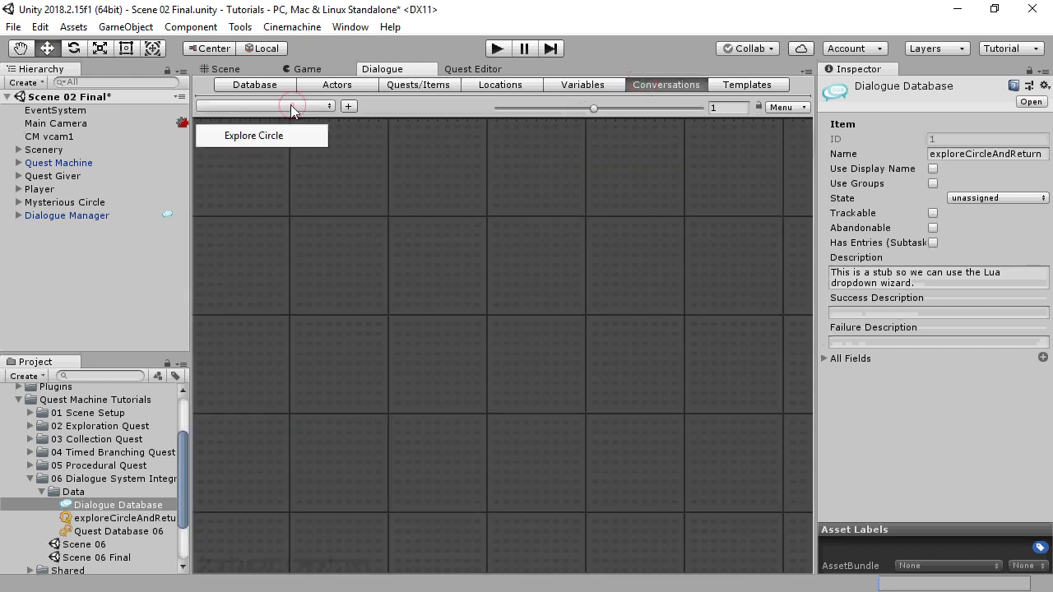
Step: Open the Explore Circle conversation, select the 'I want you to explore' line, and float the Dialogue window
left_click(277, 135)
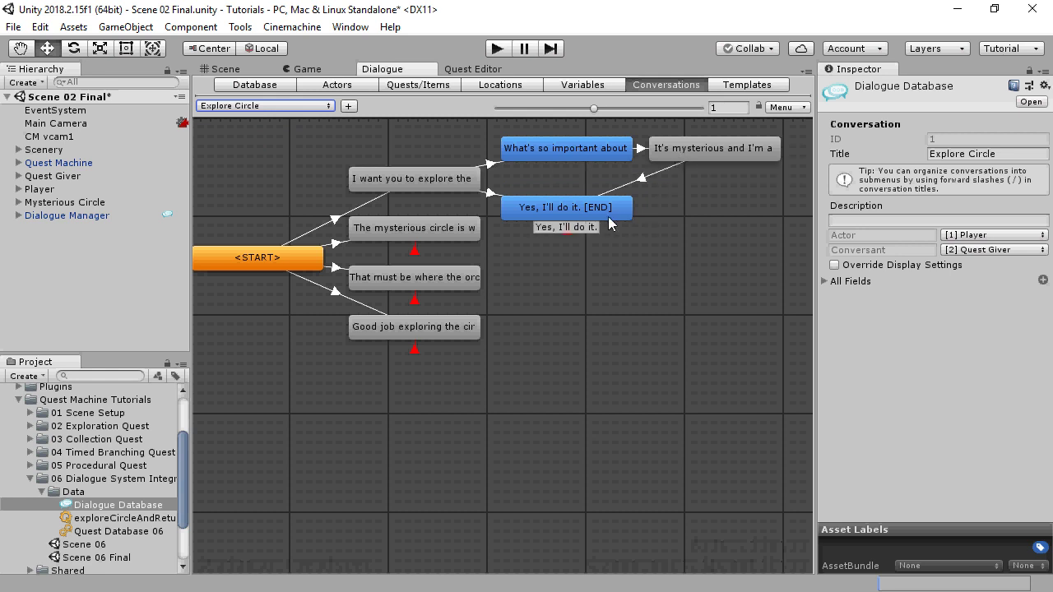
left_click(448, 185)
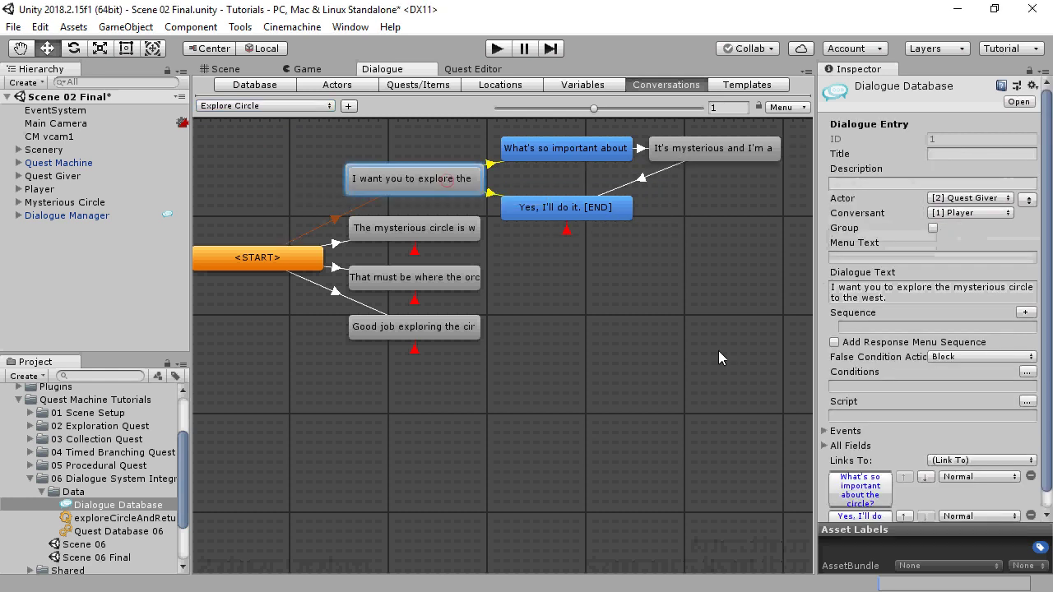
left_click_drag(407, 78, 254, 58)
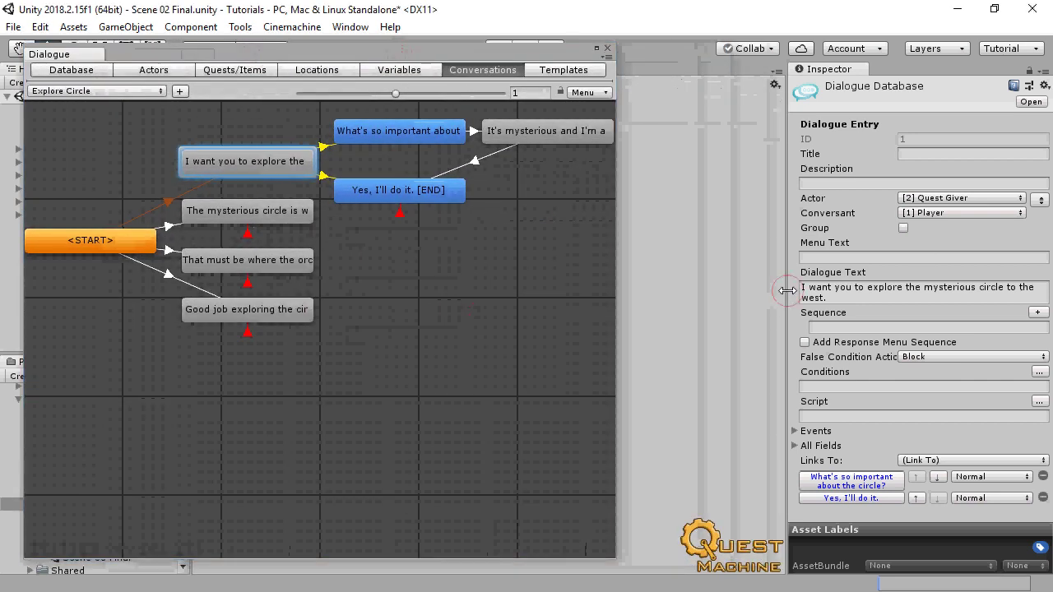
left_click_drag(787, 294, 738, 294)
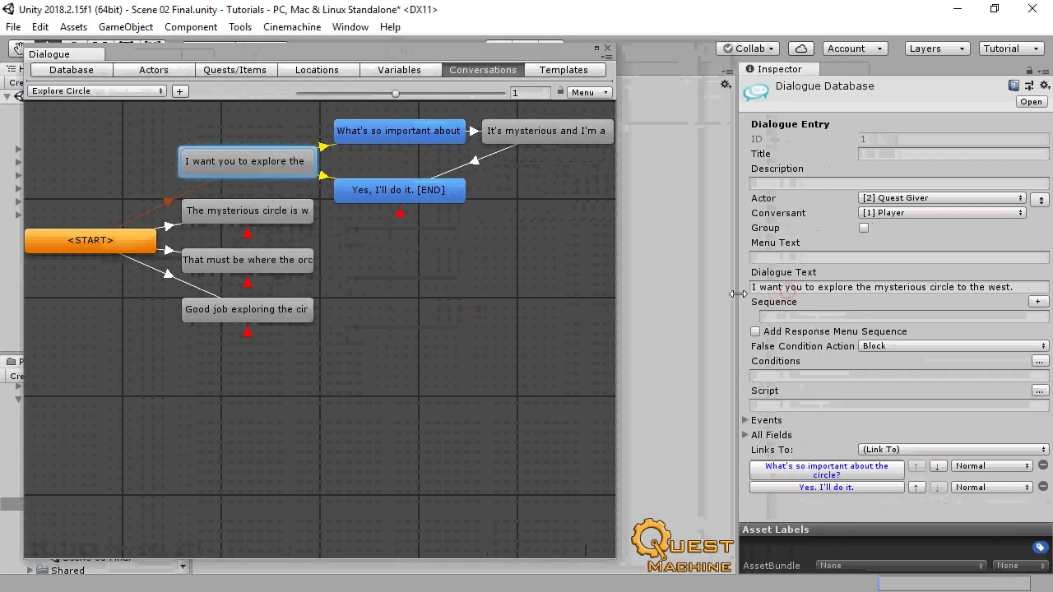
left_click(271, 160)
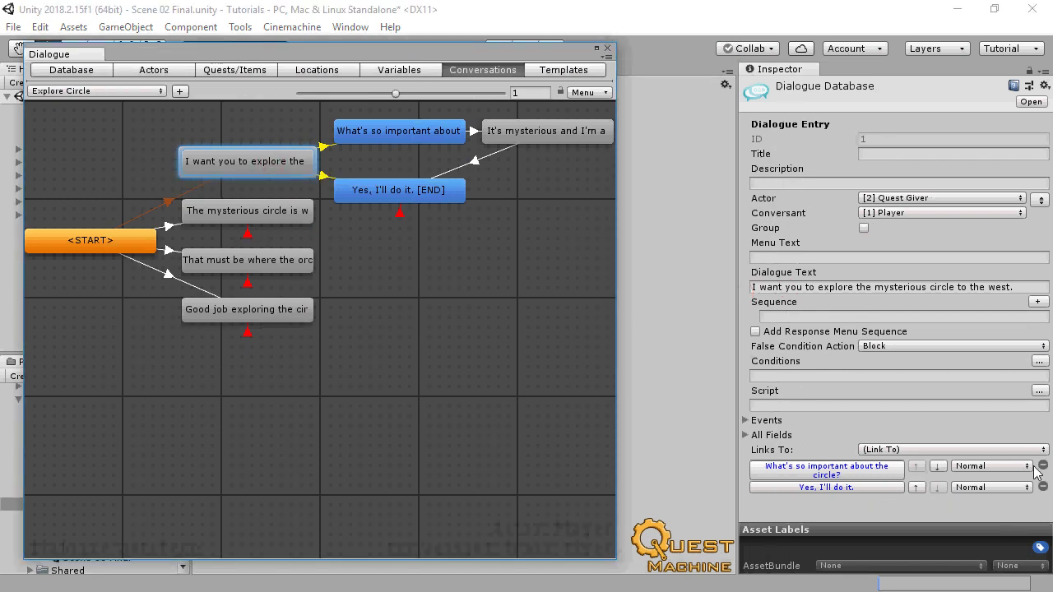
Step: Add the condition CurrentQuestState("exploreCircleAndReturn") == "unassigned" to the explore-circle line
left_click(1039, 361)
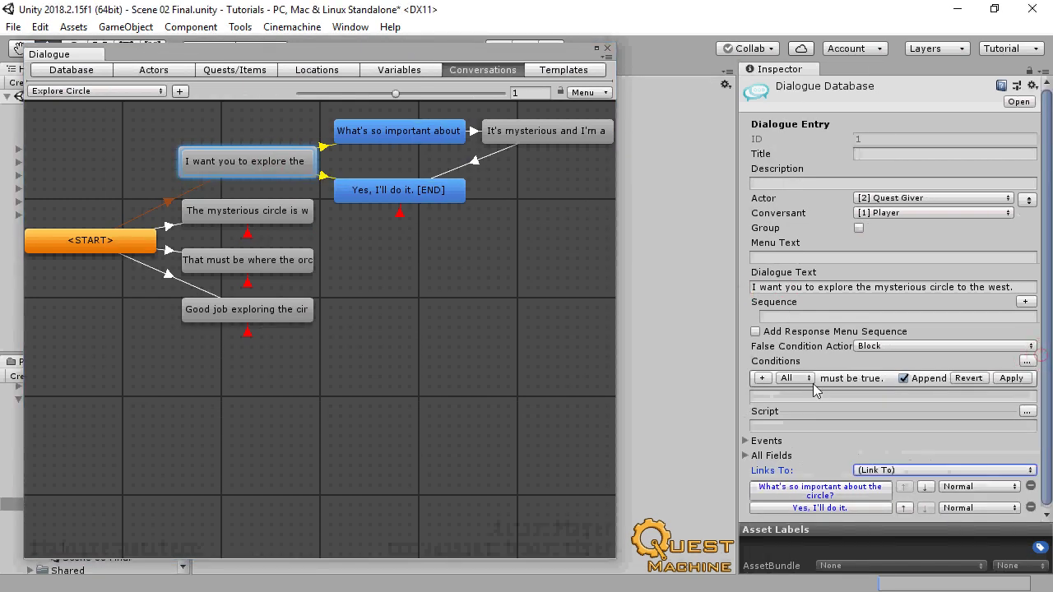
left_click(761, 377)
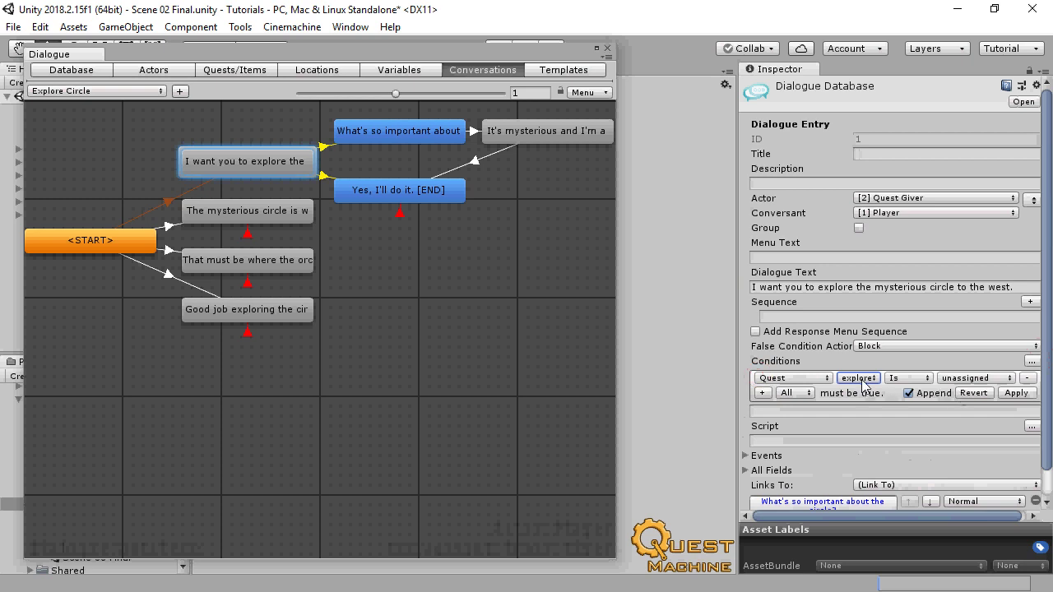
left_click(1018, 393)
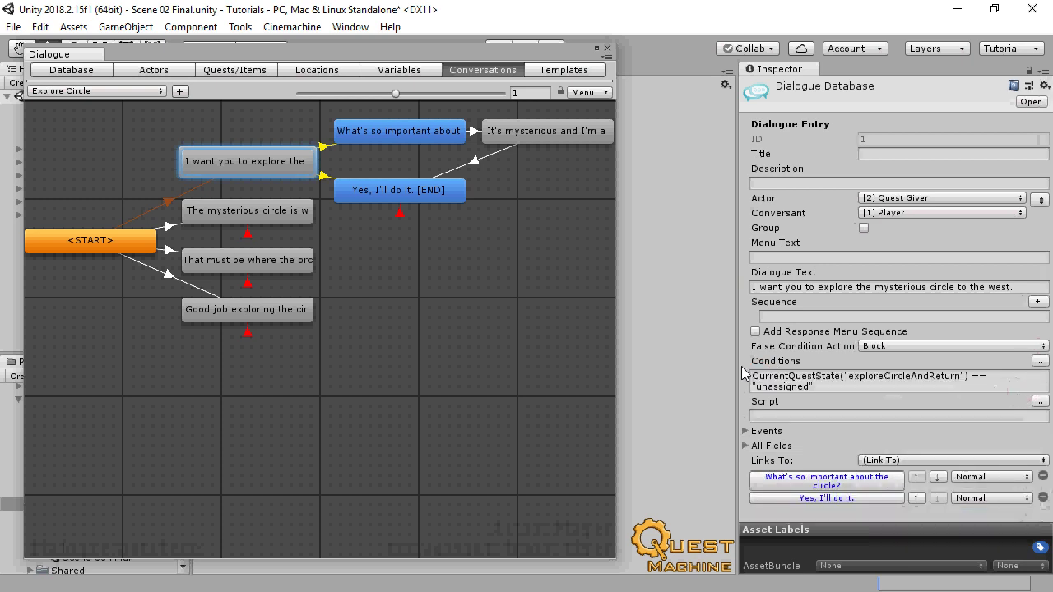
left_click_drag(738, 373, 708, 373)
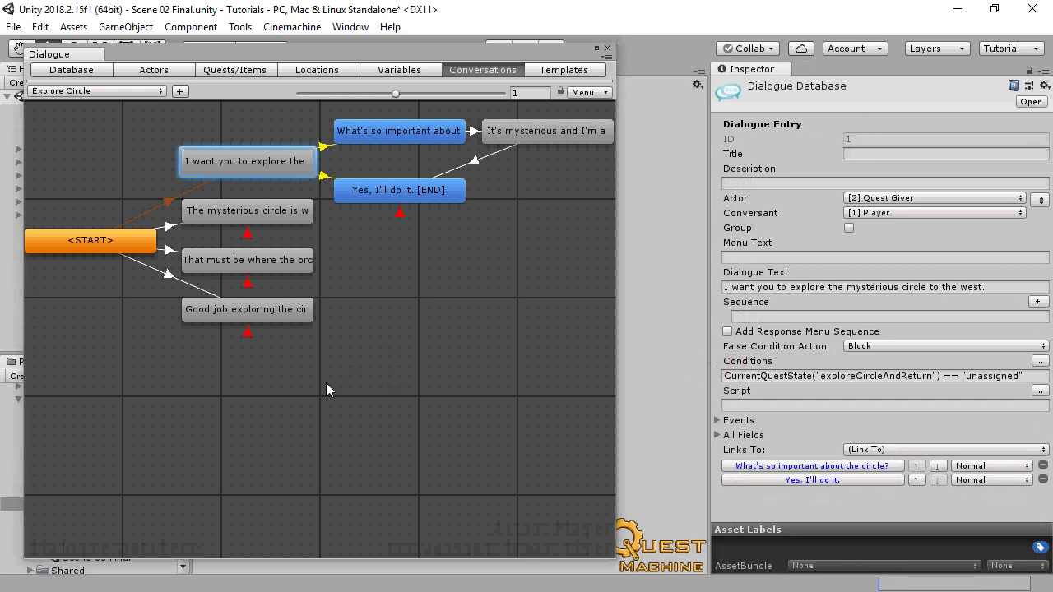
Step: Give the 'Yes, I'll do it.' reply the script GiveQuest("Quest Giver", "exploreCircleAndReturn")
left_click(389, 195)
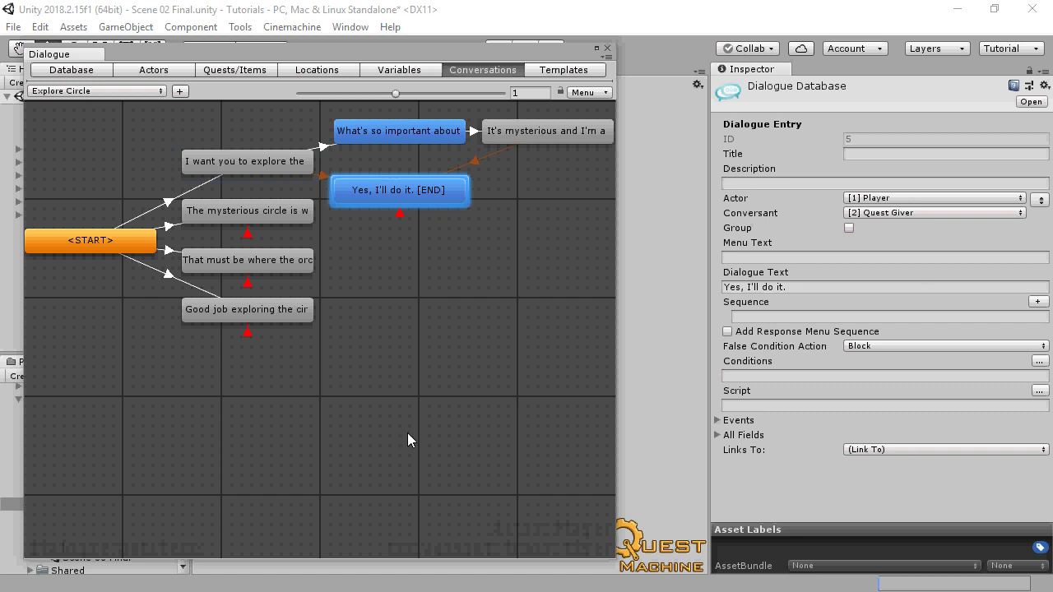
left_click(773, 405)
type("GiveQuest(\"Quest Giver\", \"exploreCircleAndReturn\")")
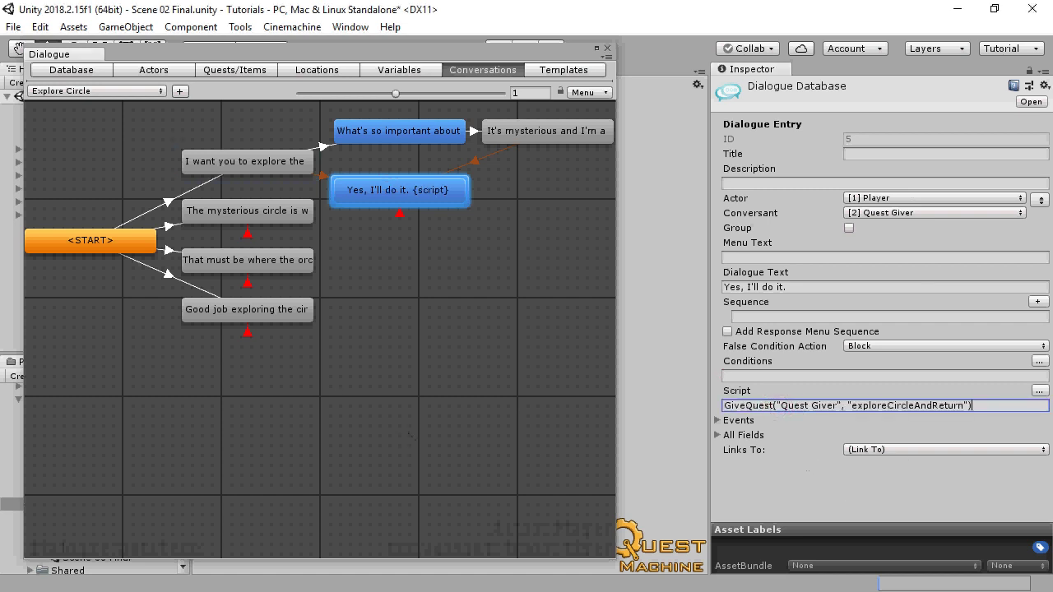
key("alt+Tab")
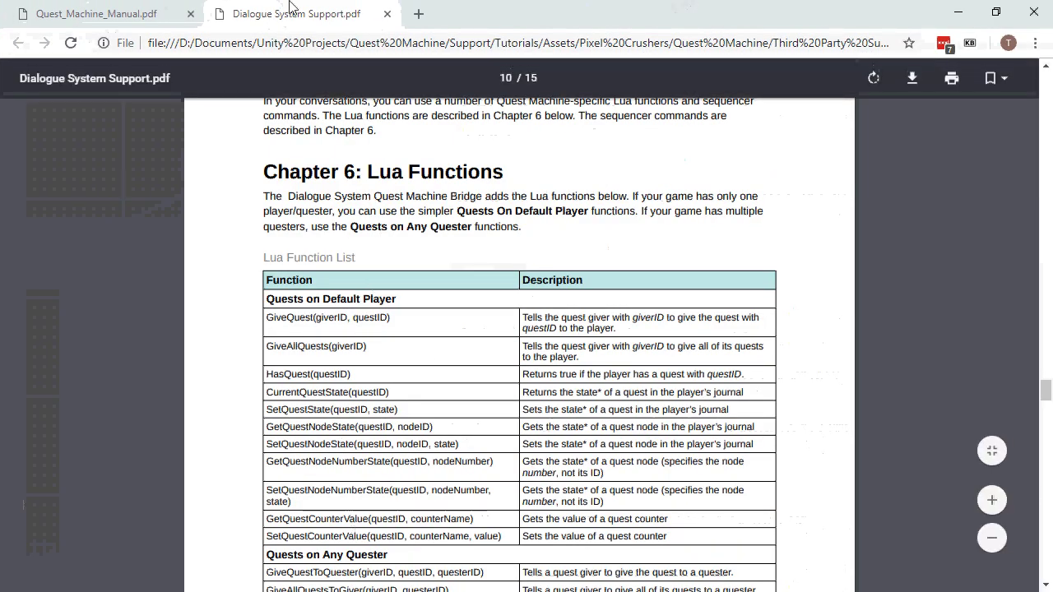
key("alt+Tab")
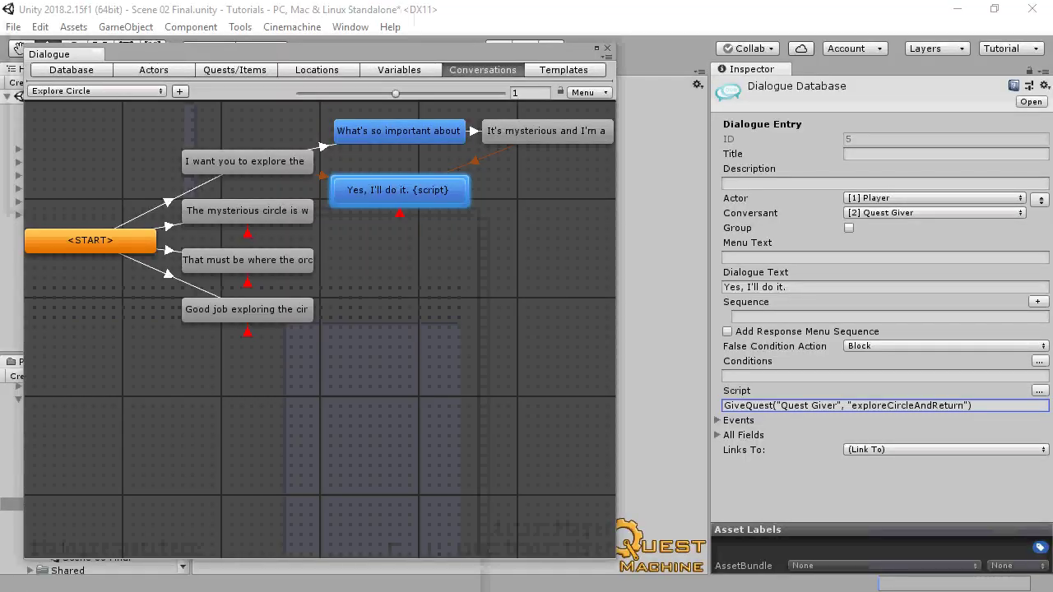
Step: Paste a condition requiring exploreCircleAndReturn and its Enter Circle node active onto 'The mysterious circle is west' line
left_click(254, 218)
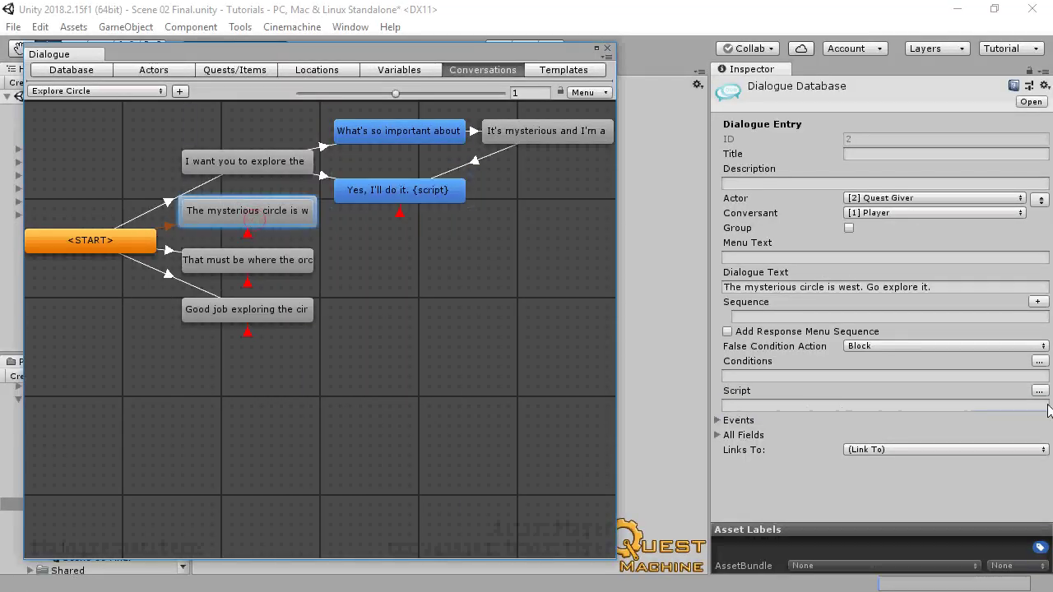
left_click(796, 377)
type("(CurrentQuestState(\"exploreCircleAndReturn\") == \"active\") and (GetQuestNodeState(\"exploreCircleAndReturn\", \"Enter Circle\") == \"active\")")
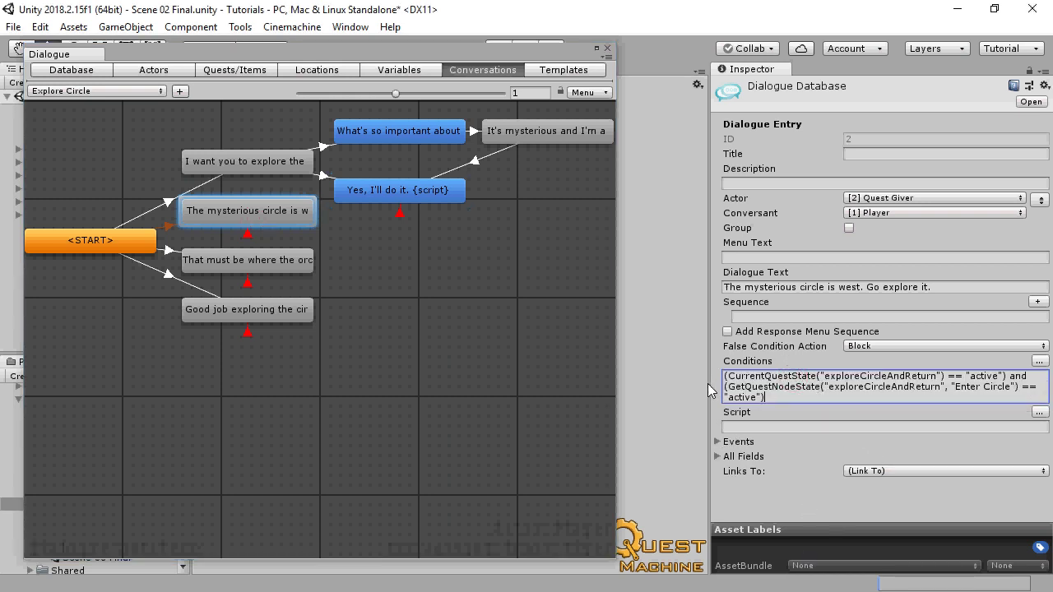
left_click_drag(709, 388, 660, 386)
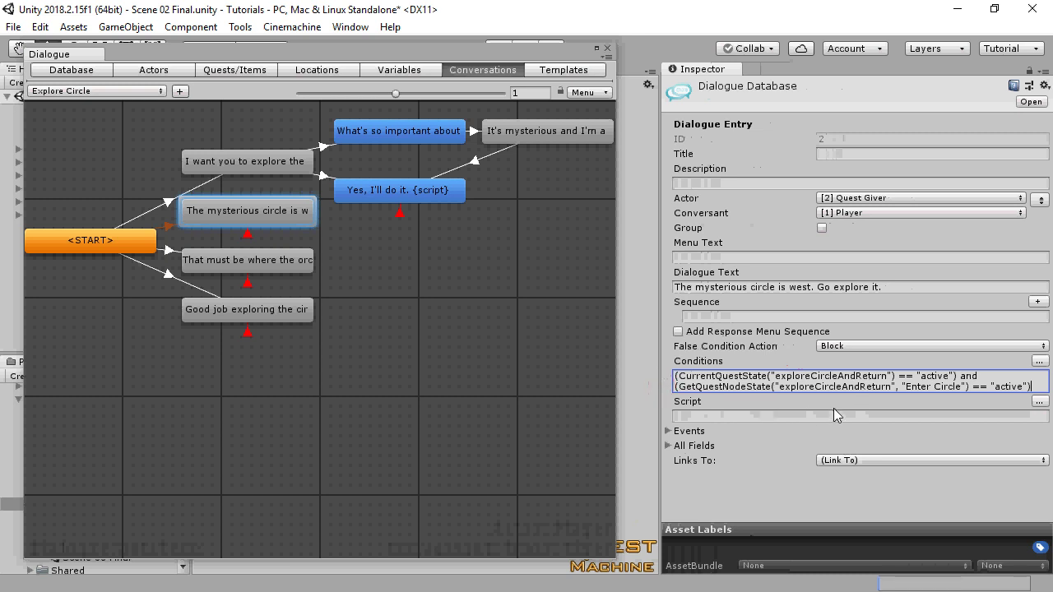
Step: Inspect the Enter Circle node in the Quest Editor behind the dialogue window
left_click_drag(302, 47, 302, 123)
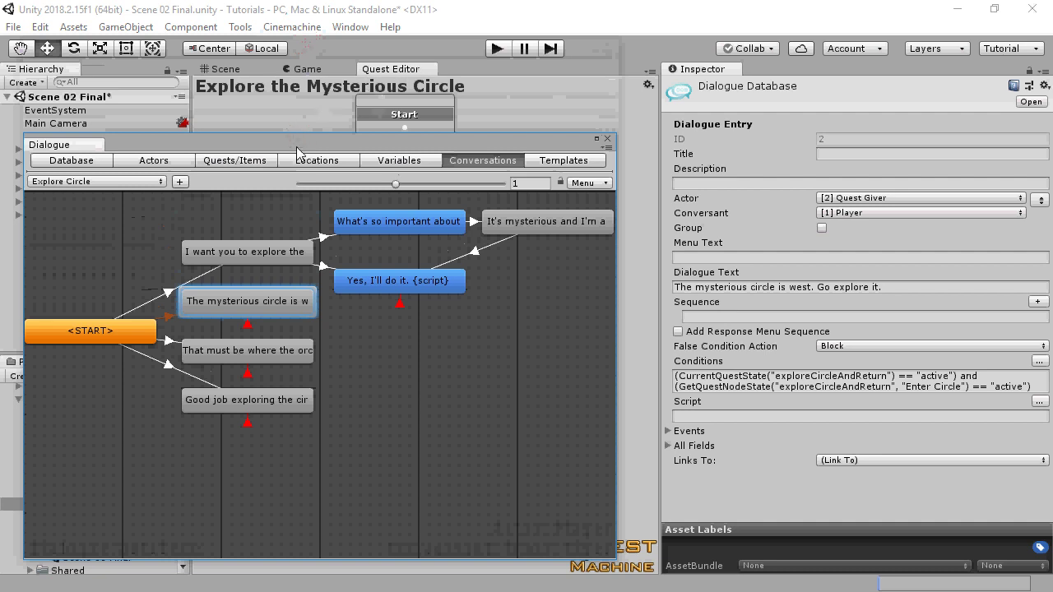
left_click_drag(297, 146, 305, 311)
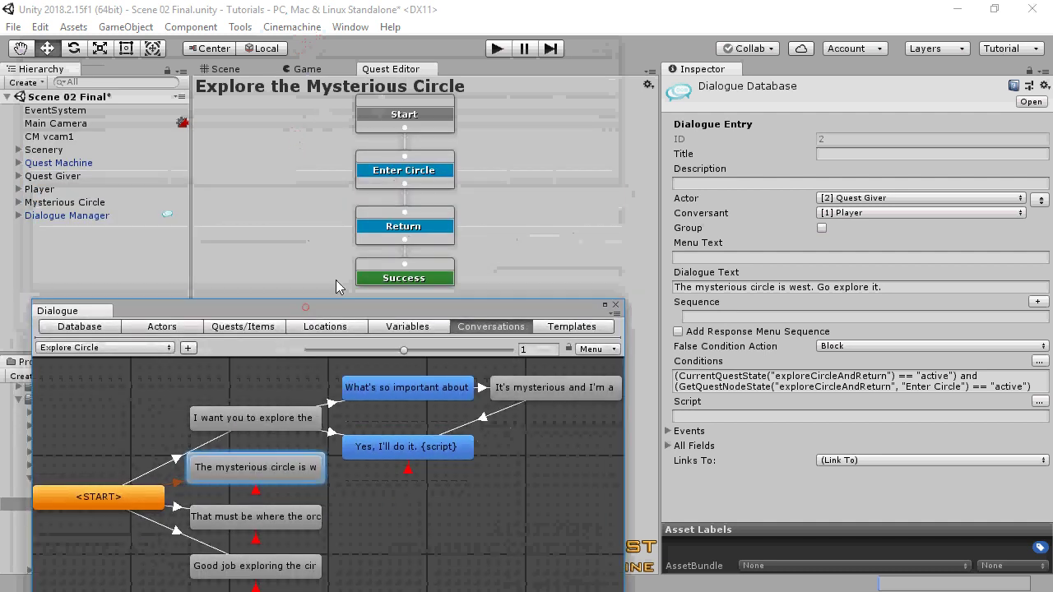
left_click(412, 171)
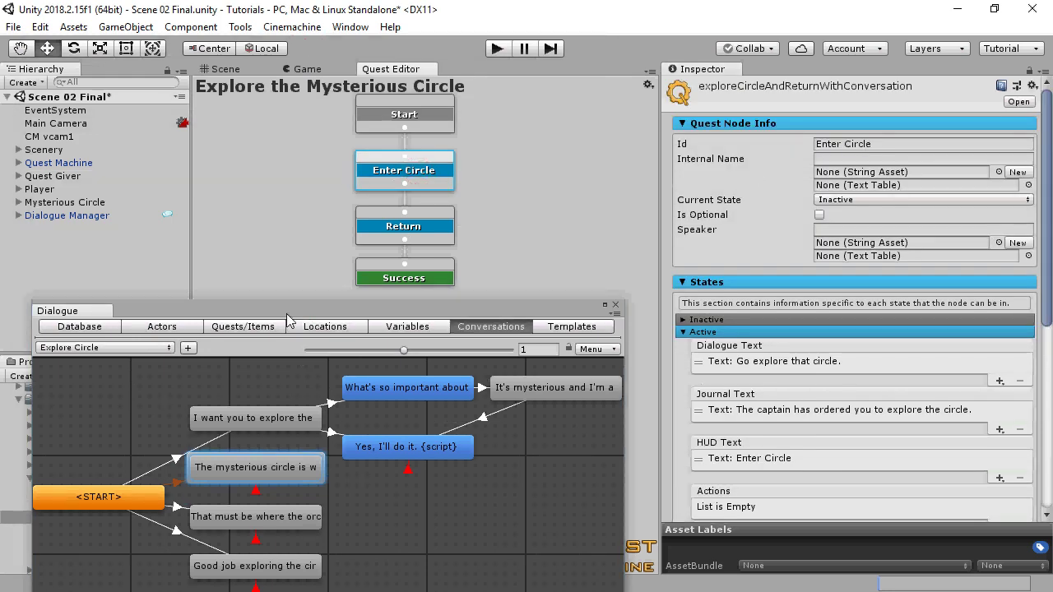
left_click_drag(286, 311, 295, 127)
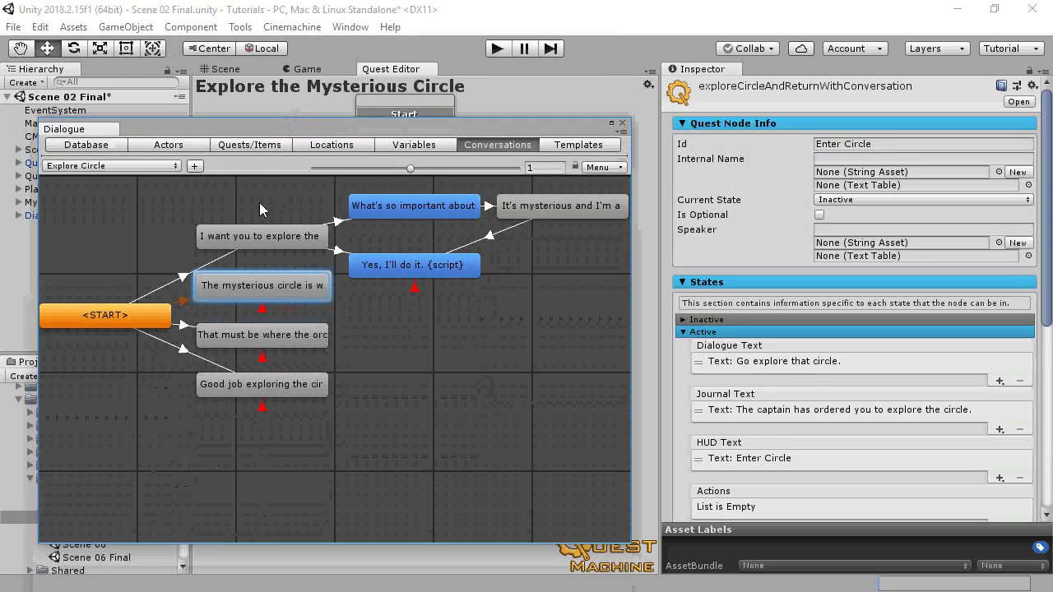
Step: Make the orcs-waylaying-the-caravan line require the quest and its Return node to be active
left_click(255, 337)
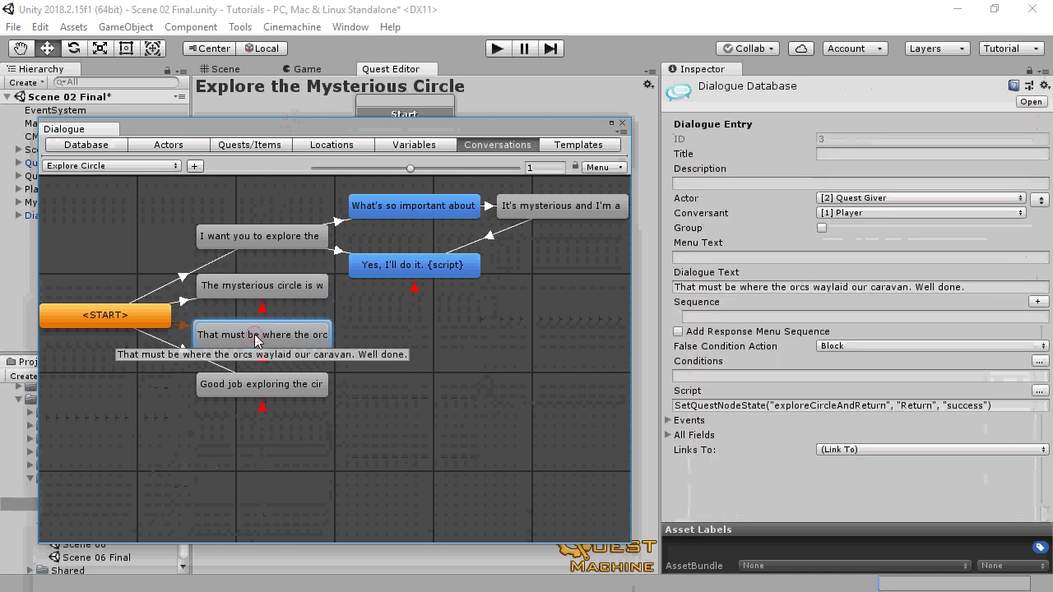
left_click(771, 376)
type("(CurrentQuestState(\"exploreCircleAndReturn\") == \"active\") and (GetQuestNodeState(\"exploreCircleAndReturn\", \"Return\") == \"active\")")
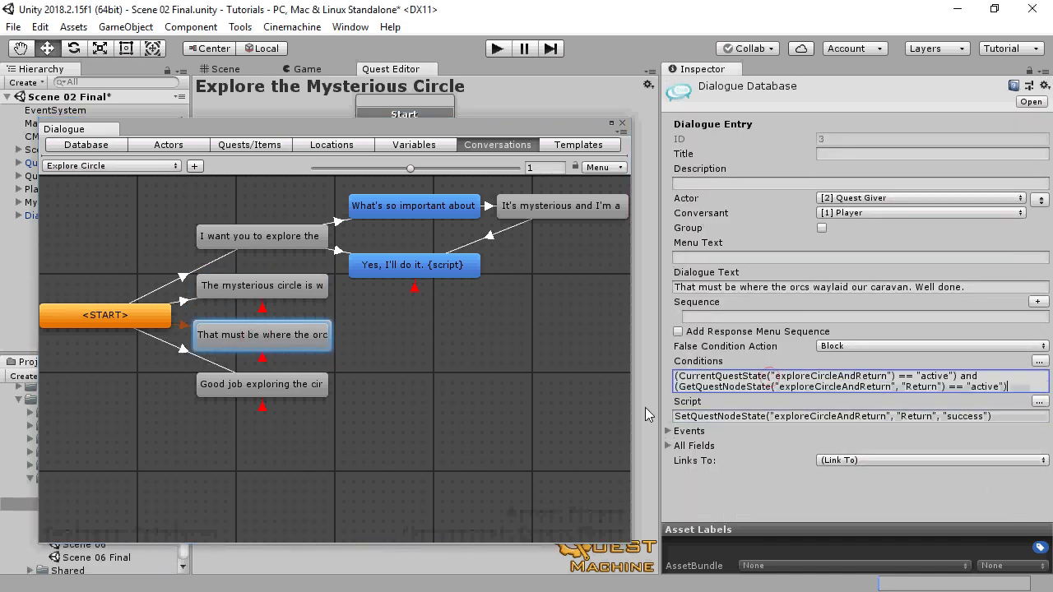
left_click(728, 498)
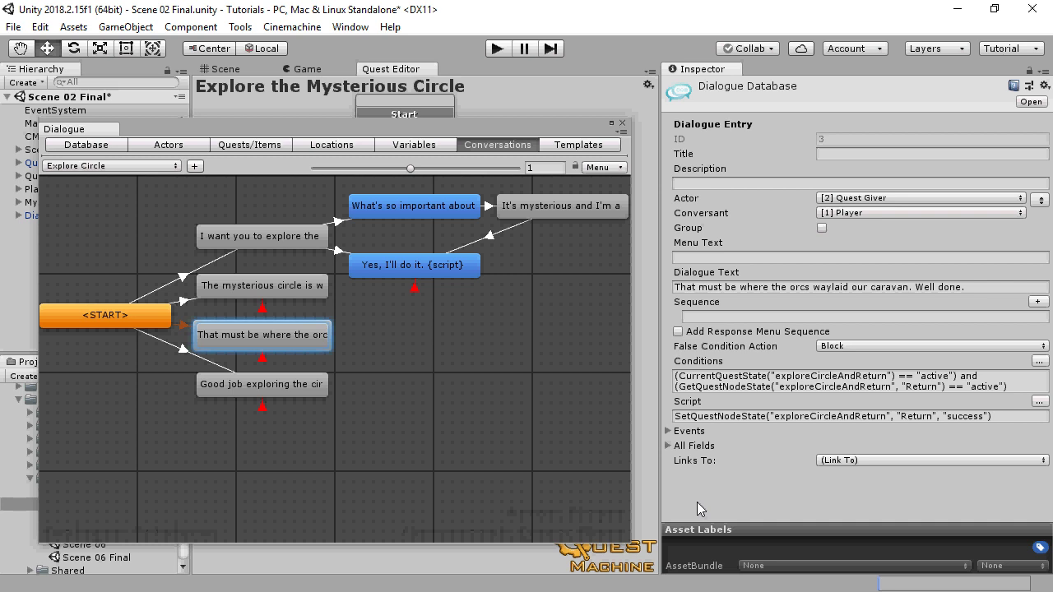
Step: Require CurrentQuestState("exploreCircleAndReturn") == "success" on the 'Good job exploring the circle' line, then close the editor
left_click(315, 387)
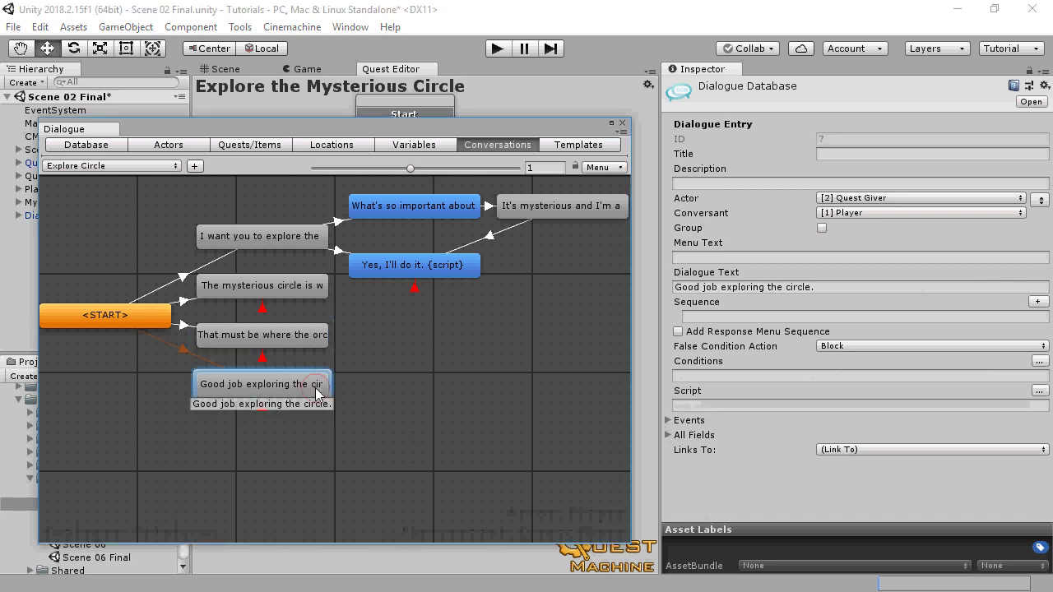
left_click(754, 378)
type("CurrentQuestState(\"exploreCircleAndReturn\") == \"success\"")
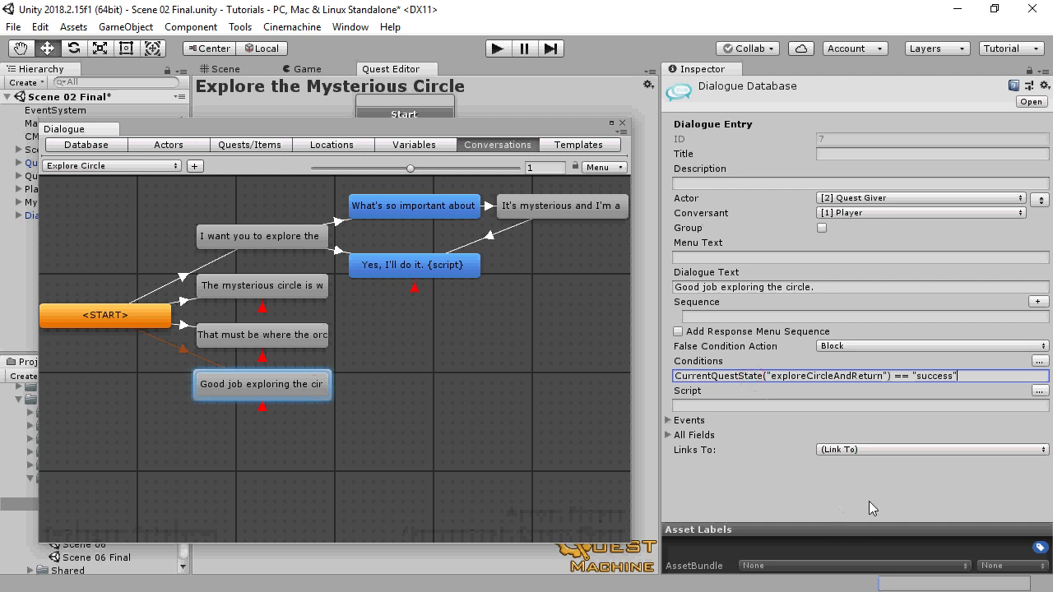
left_click(621, 124)
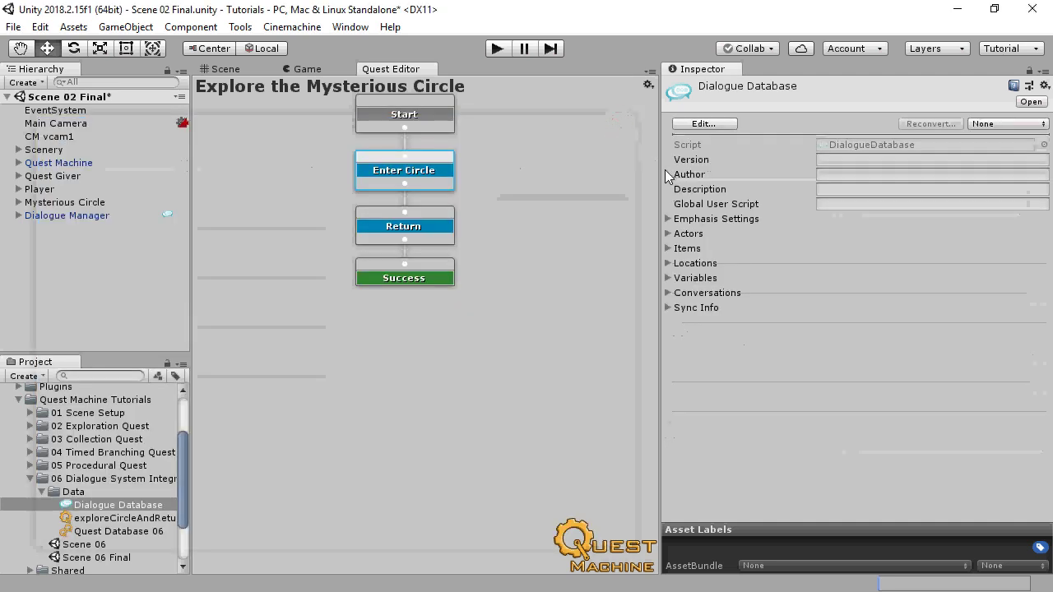
Step: Add a Dialogue System Conversation Quest Content entry set to Explore Circle under the quest's Offer Text
left_click_drag(663, 175, 826, 176)
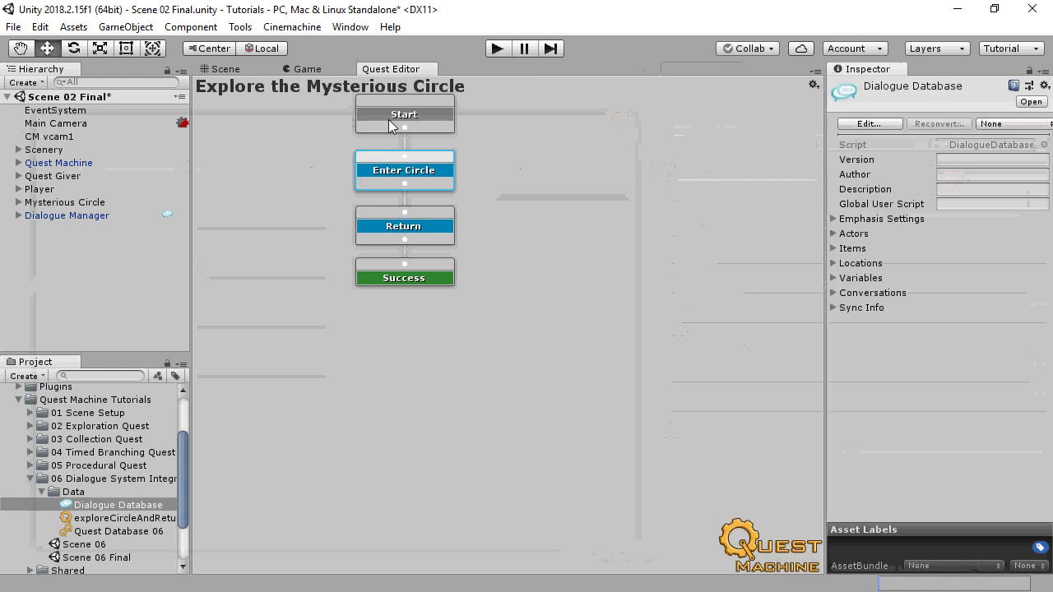
left_click(275, 135)
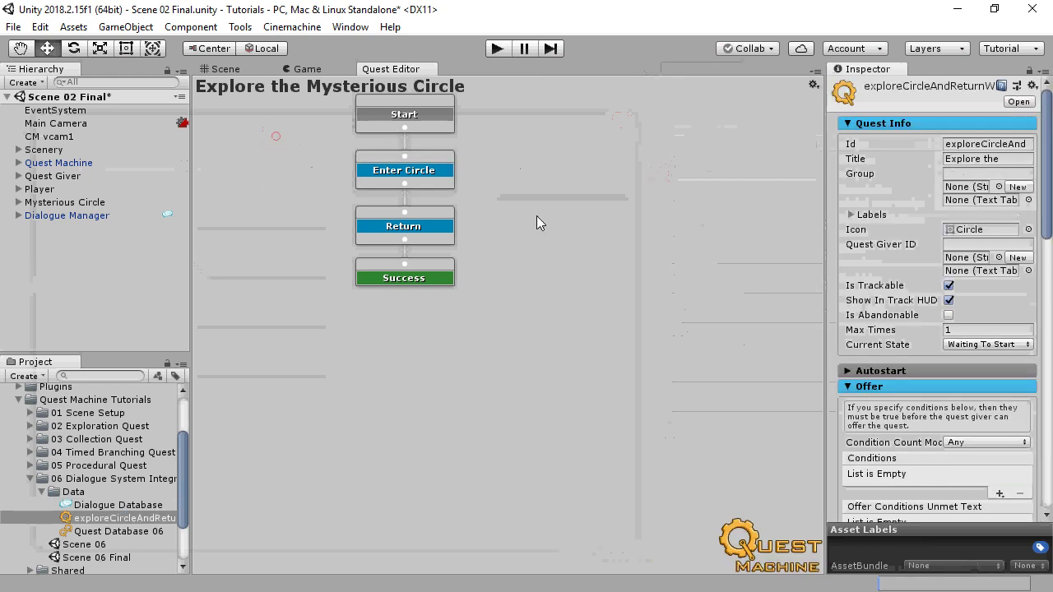
left_click_drag(824, 325, 734, 326)
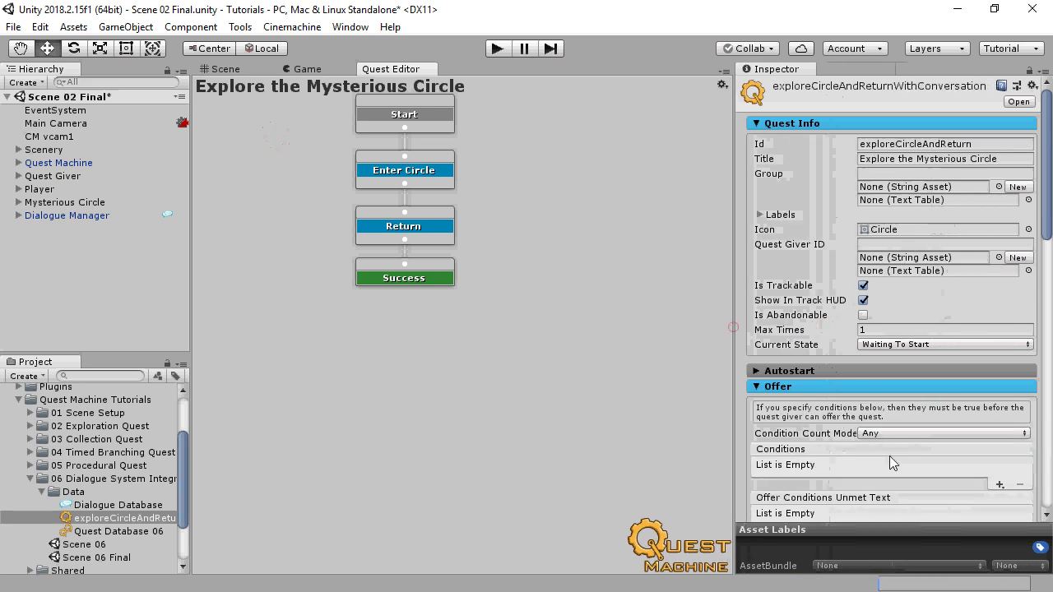
left_click(943, 125)
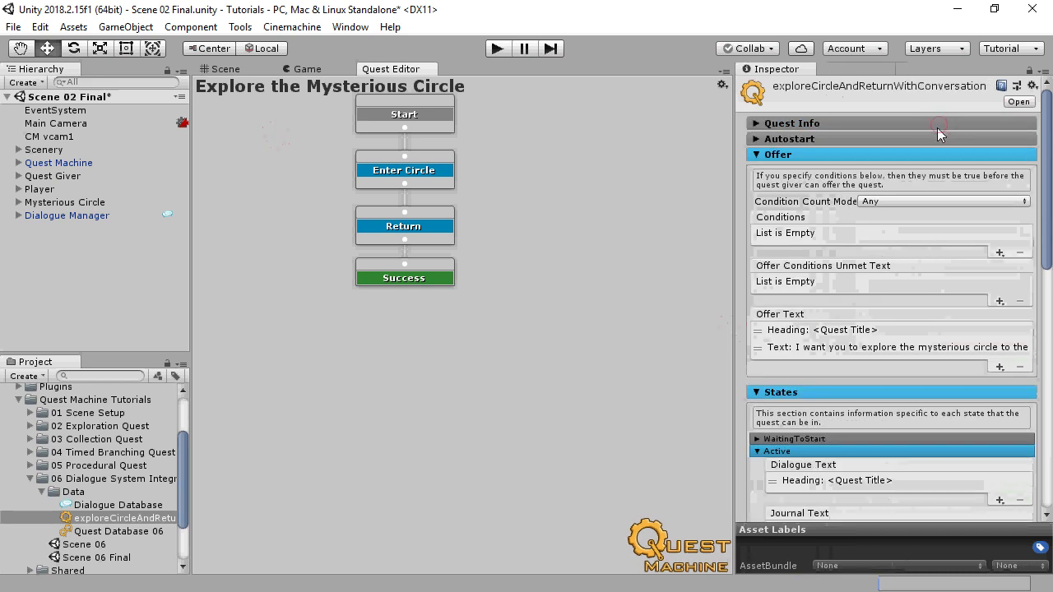
left_click(999, 367)
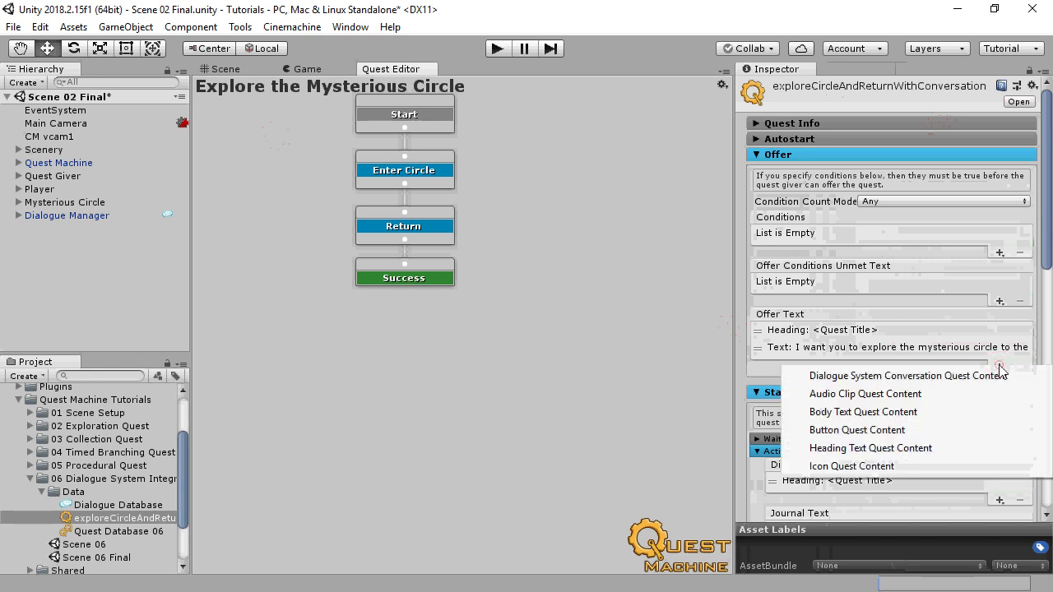
left_click(946, 381)
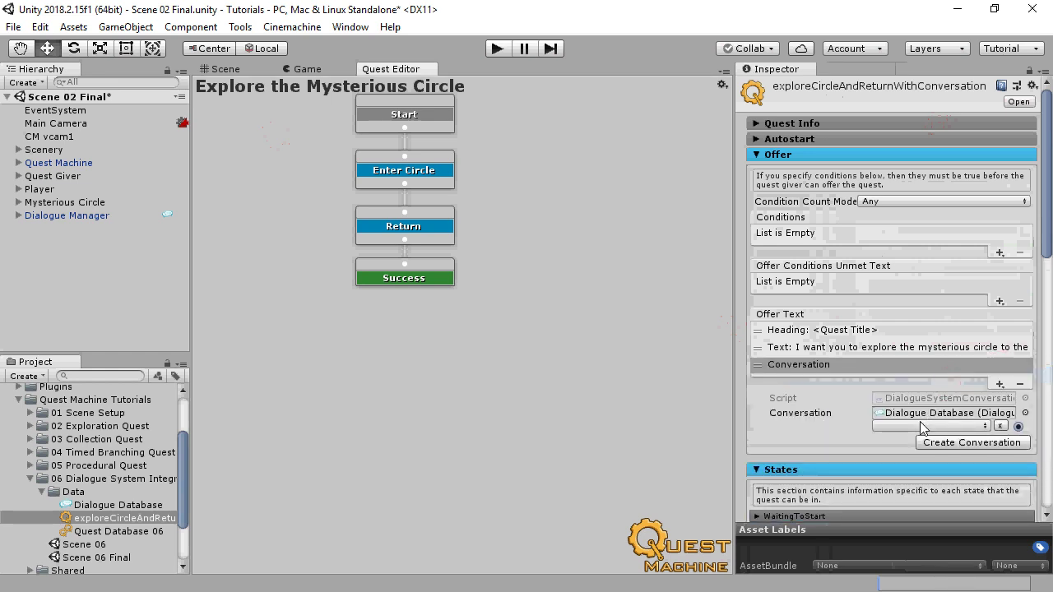
left_click(921, 426)
left_click(928, 444)
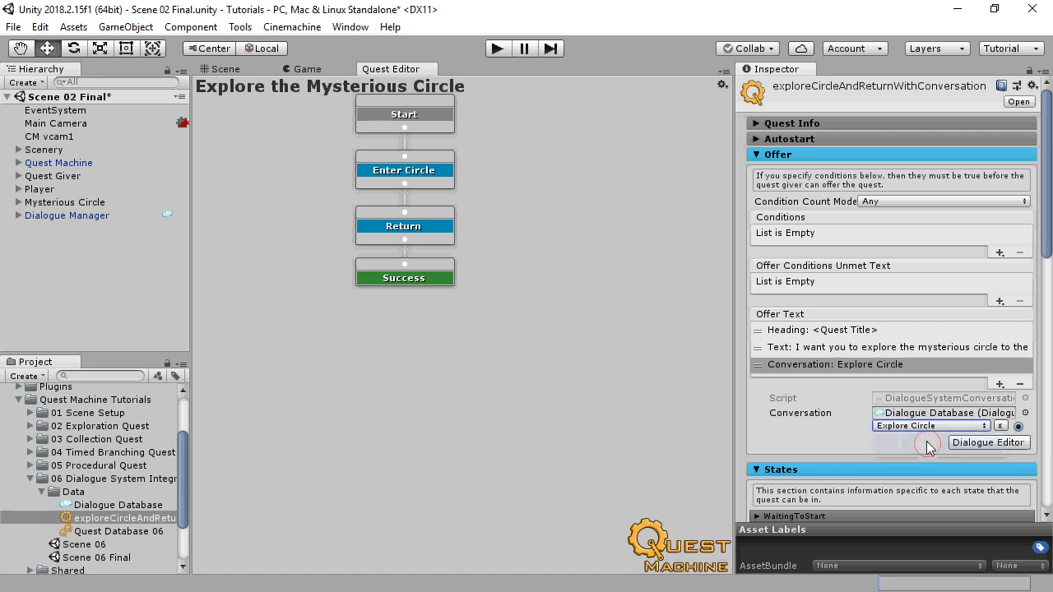
left_click_drag(1044, 202, 1039, 322)
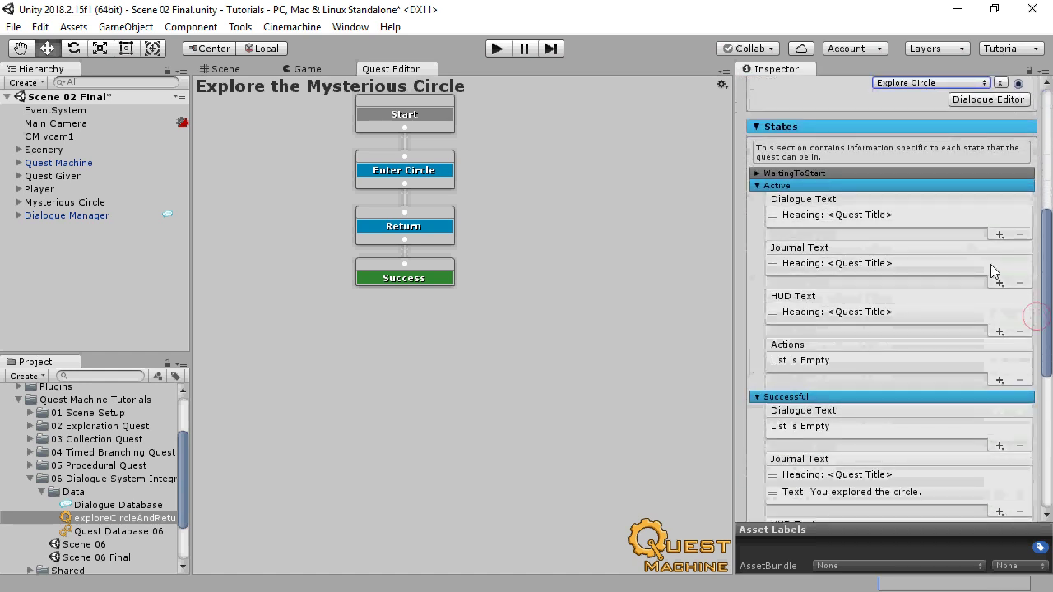
Step: Add an Explore Circle conversation entry to the Active state's Dialogue Text
left_click(999, 235)
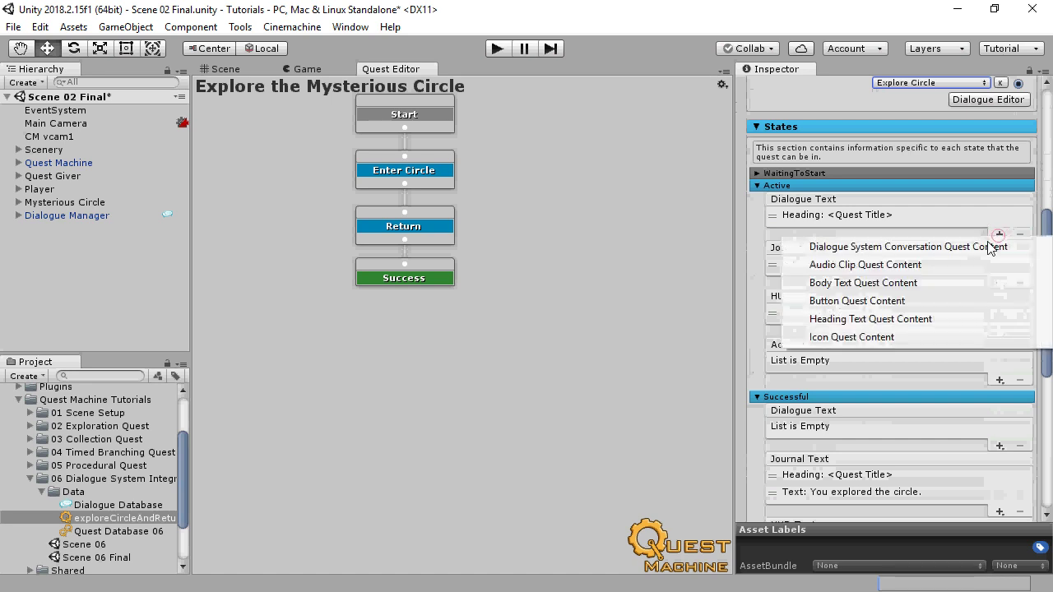
left_click(951, 253)
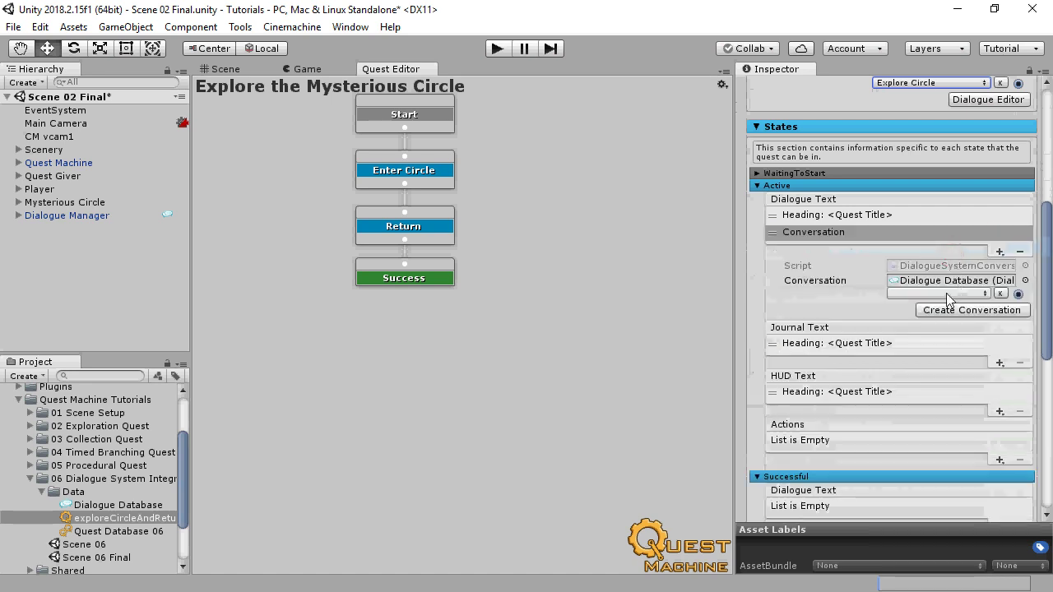
left_click(946, 293)
left_click(942, 312)
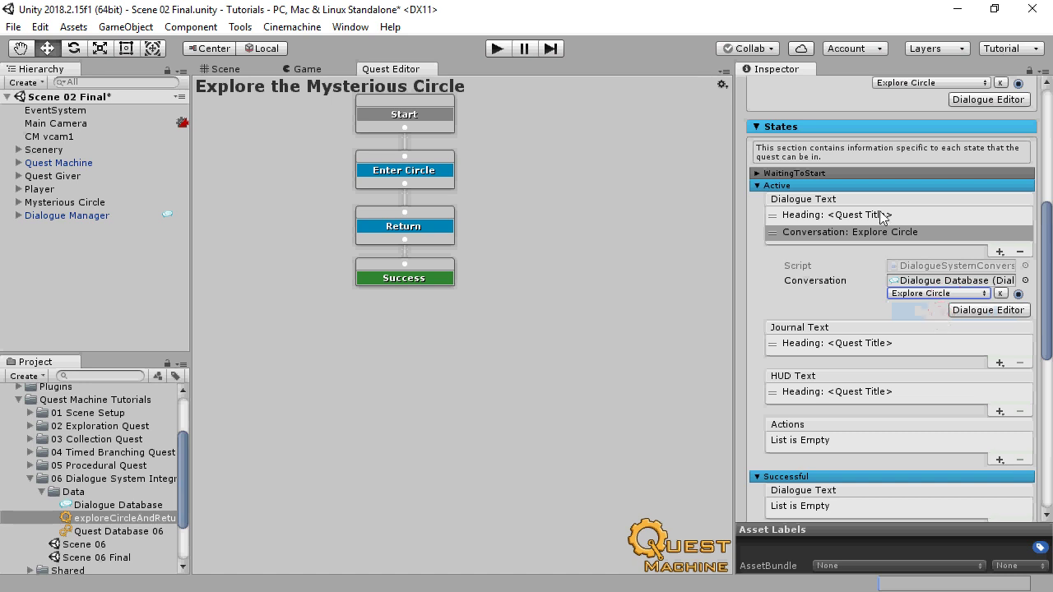
left_click(863, 185)
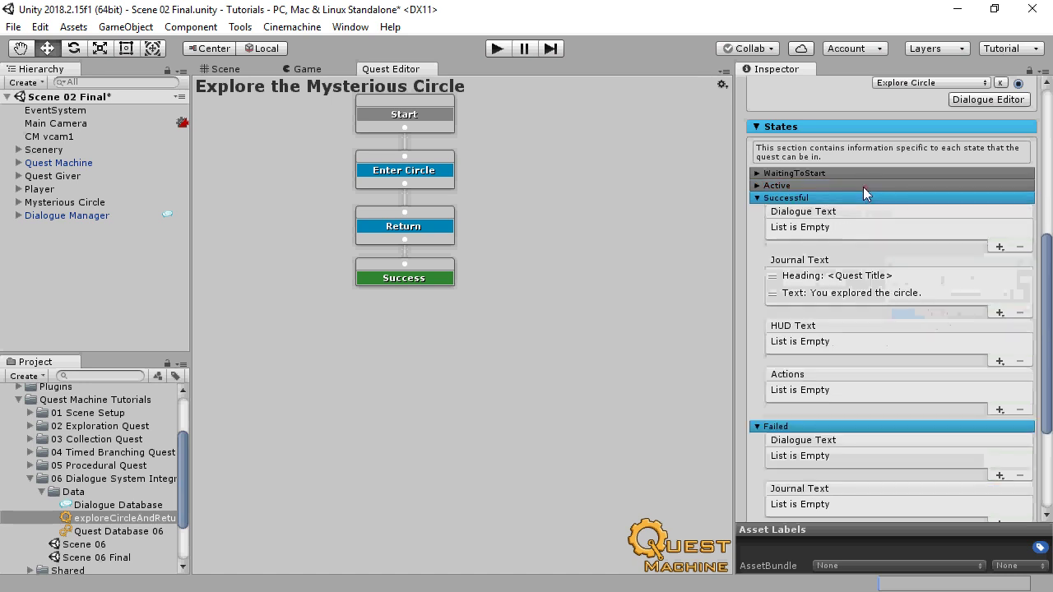
Step: Add an Explore Circle conversation entry to the Successful state's Dialogue Text, then select Quest Giver
left_click(998, 245)
left_click(963, 256)
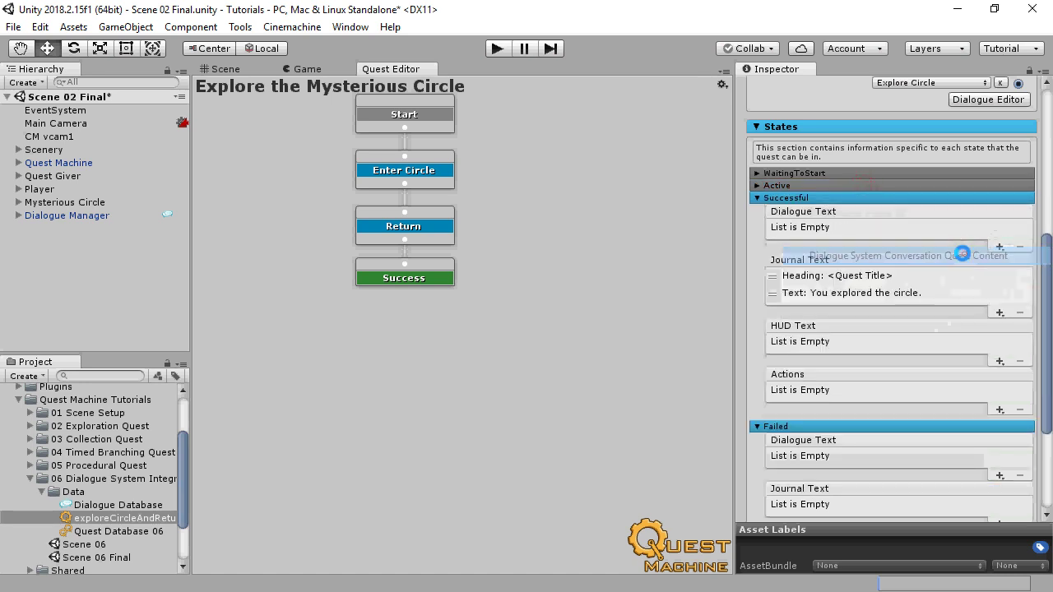
left_click(958, 288)
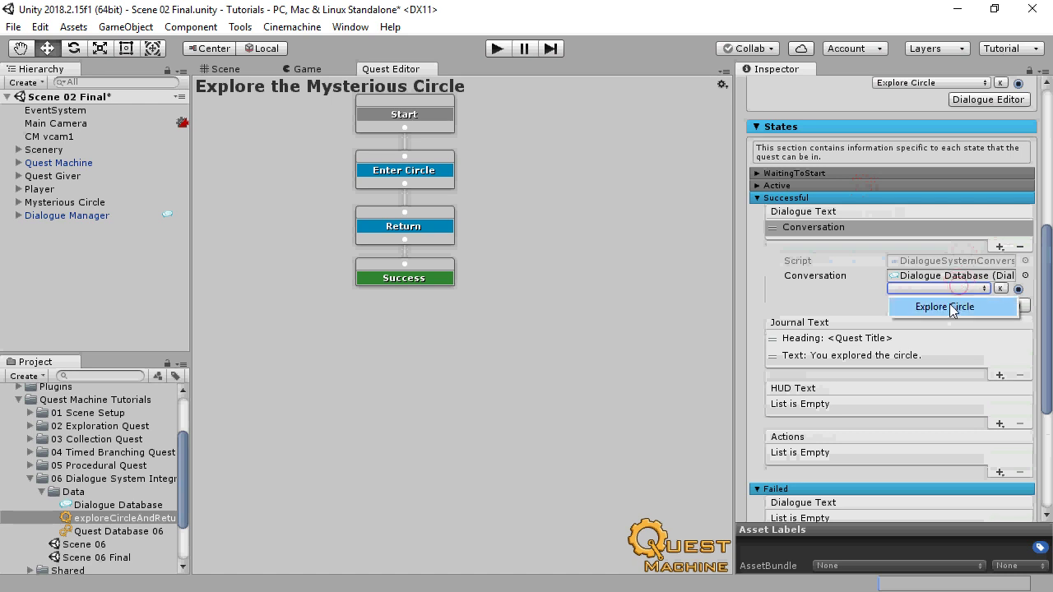
left_click(951, 306)
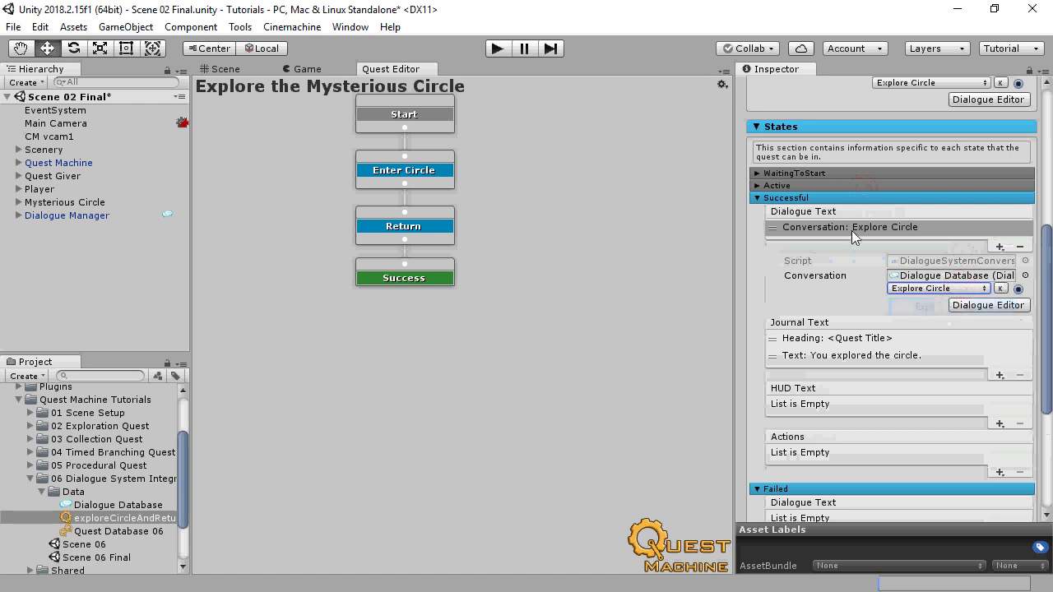
left_click_drag(731, 139, 785, 140)
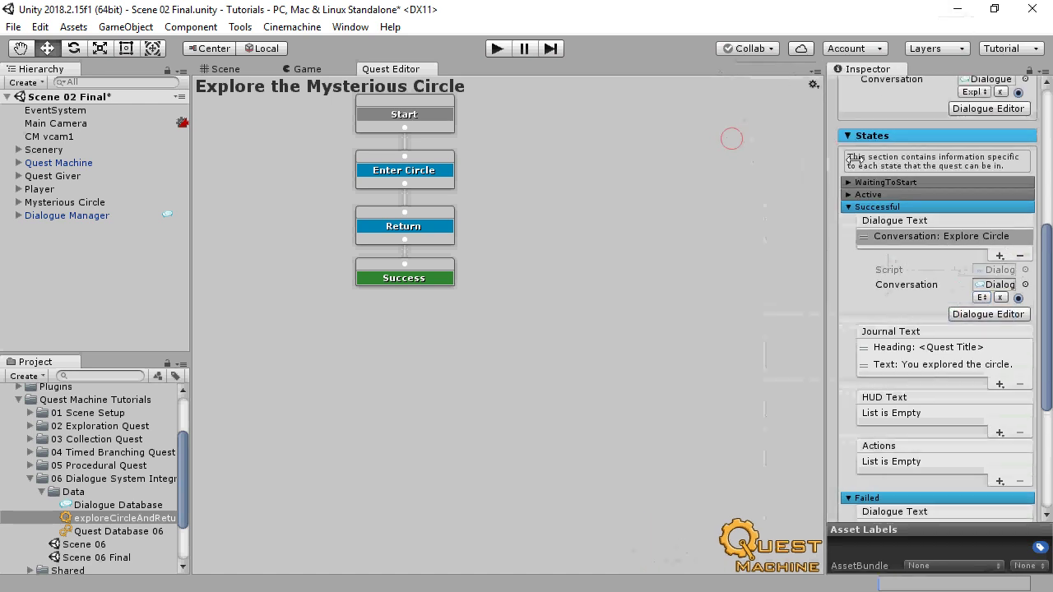
left_click(54, 176)
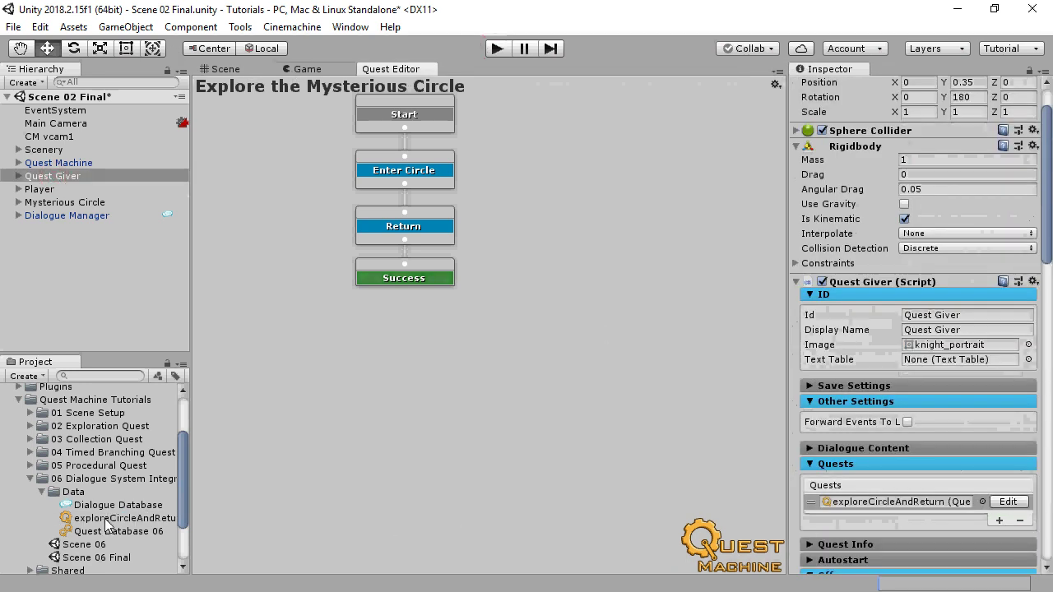
Step: Assign exploreCircleAndReturnWithConversation to the Quest Giver's Quests list and enter play mode
left_click_drag(105, 519, 897, 502)
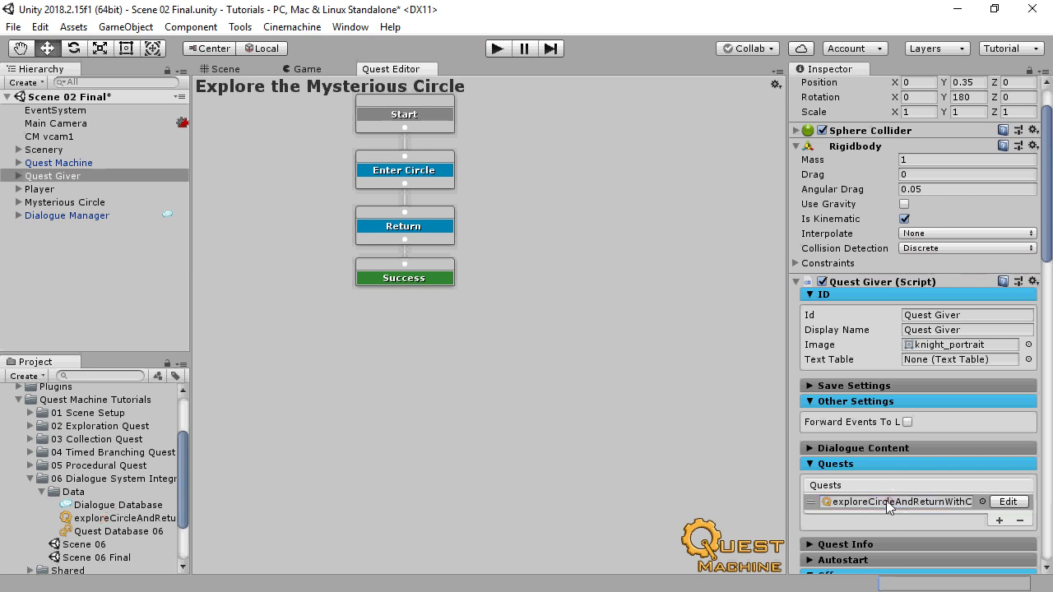
left_click(497, 50)
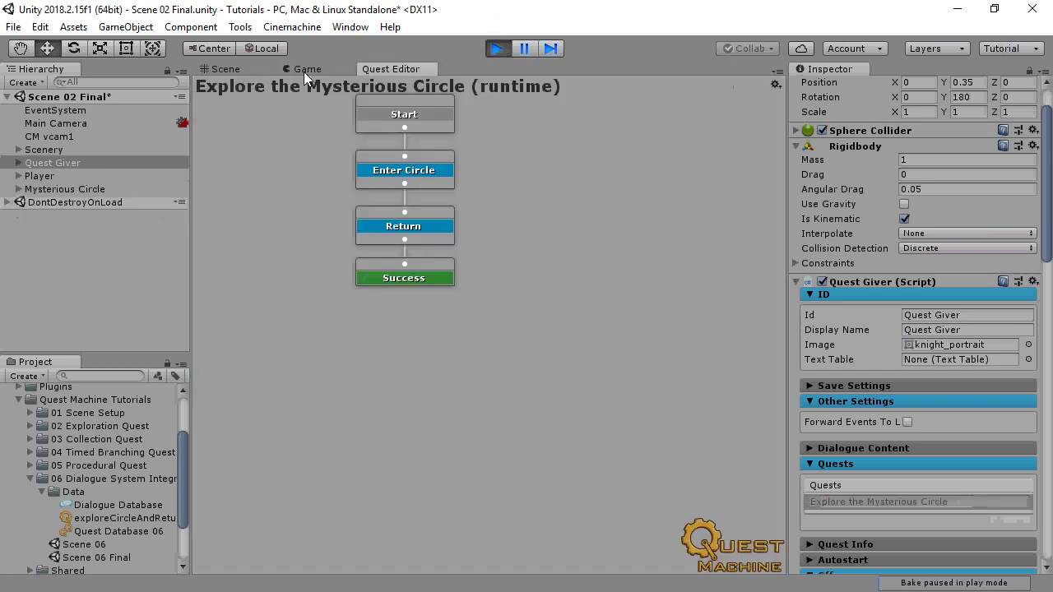
Step: In the Game view, walk to the Quest Giver, ask about the circle, and accept the quest
left_click(306, 69)
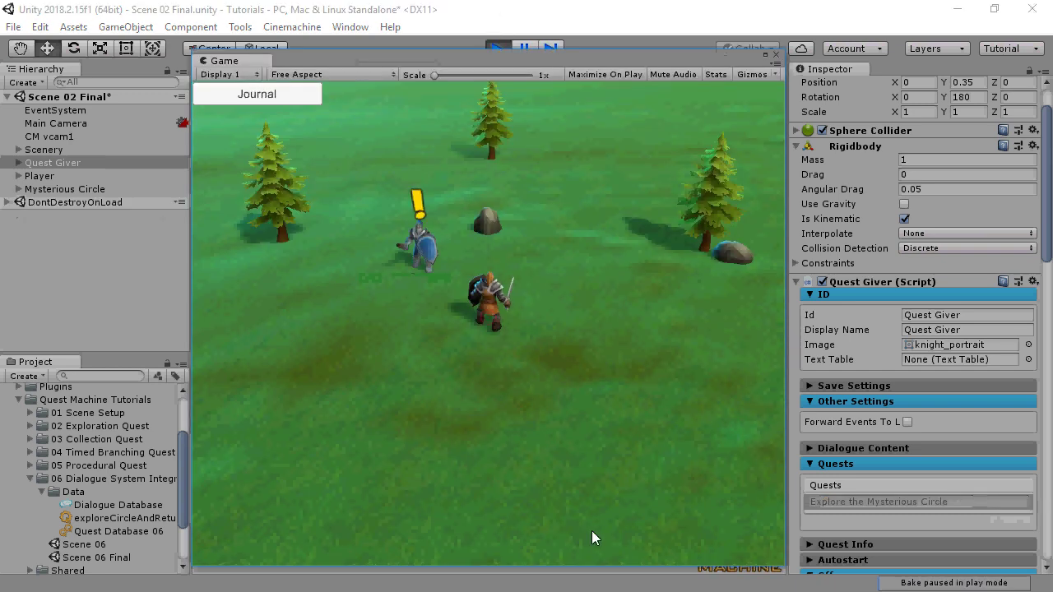
left_click(416, 288)
left_click_drag(192, 284, 158, 284)
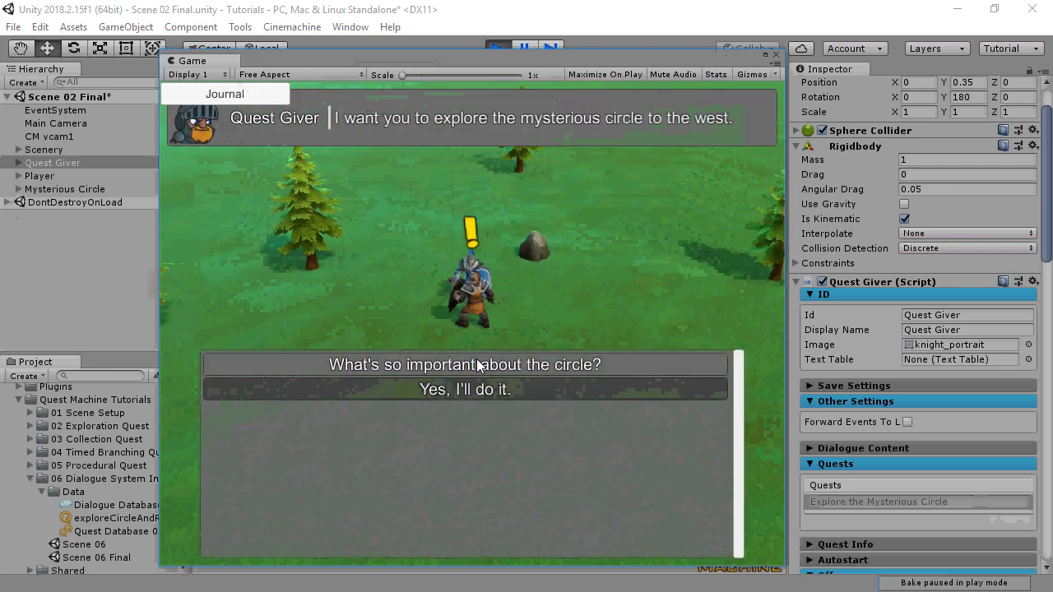
left_click(476, 360)
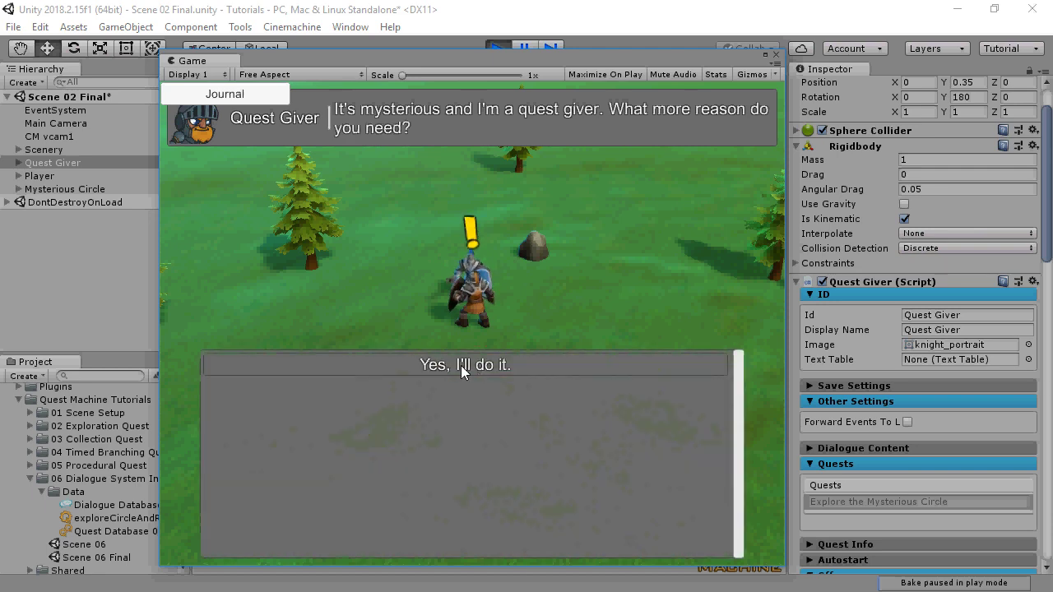
left_click(461, 365)
Step: Walk the player left into the stone circle and back out, updating the objective to Return to Captain
key("a")
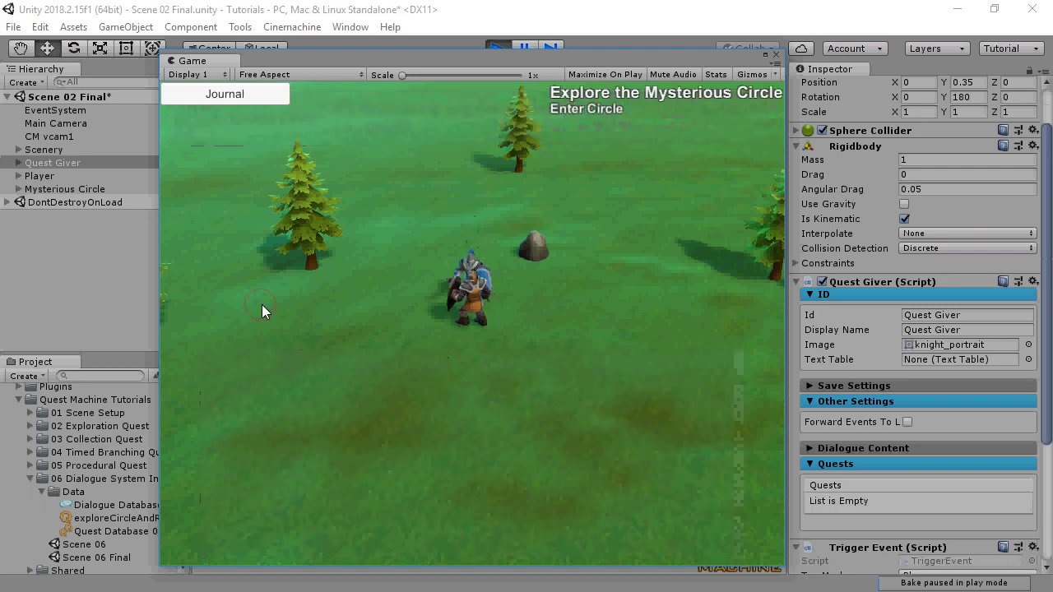
key("a")
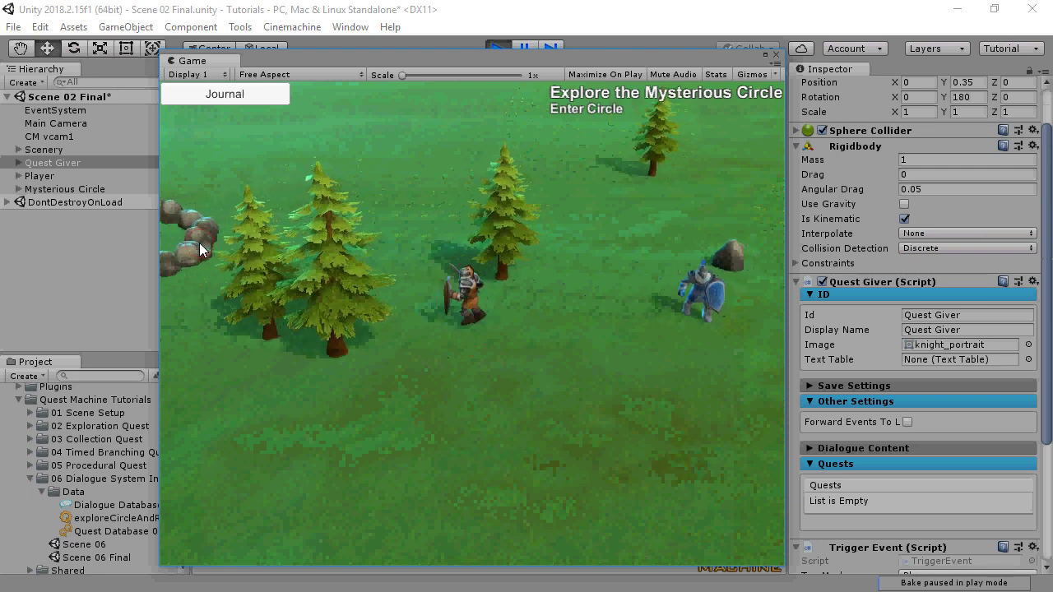
key("a")
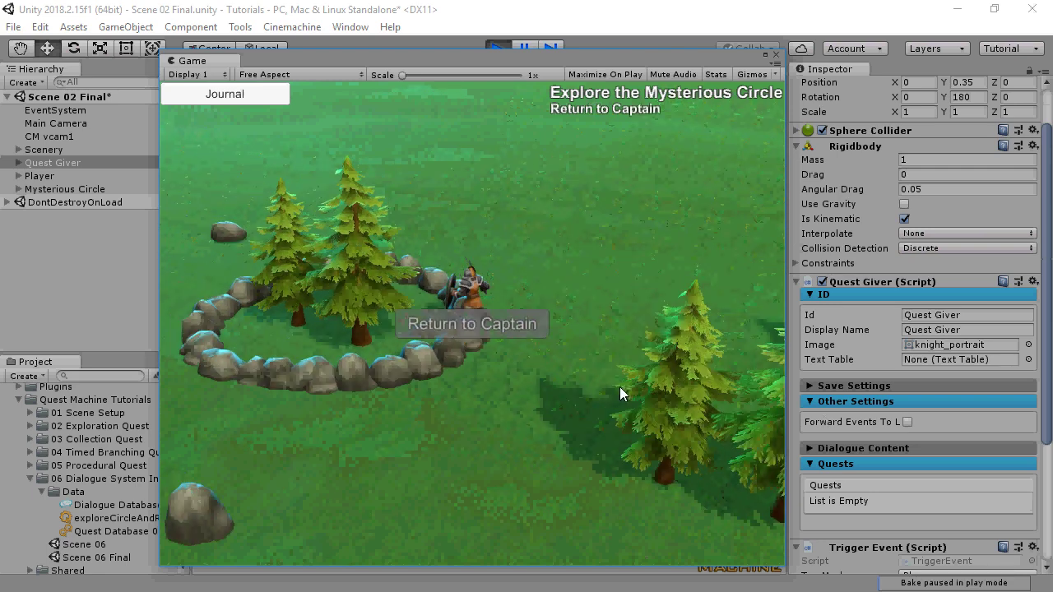
key("d")
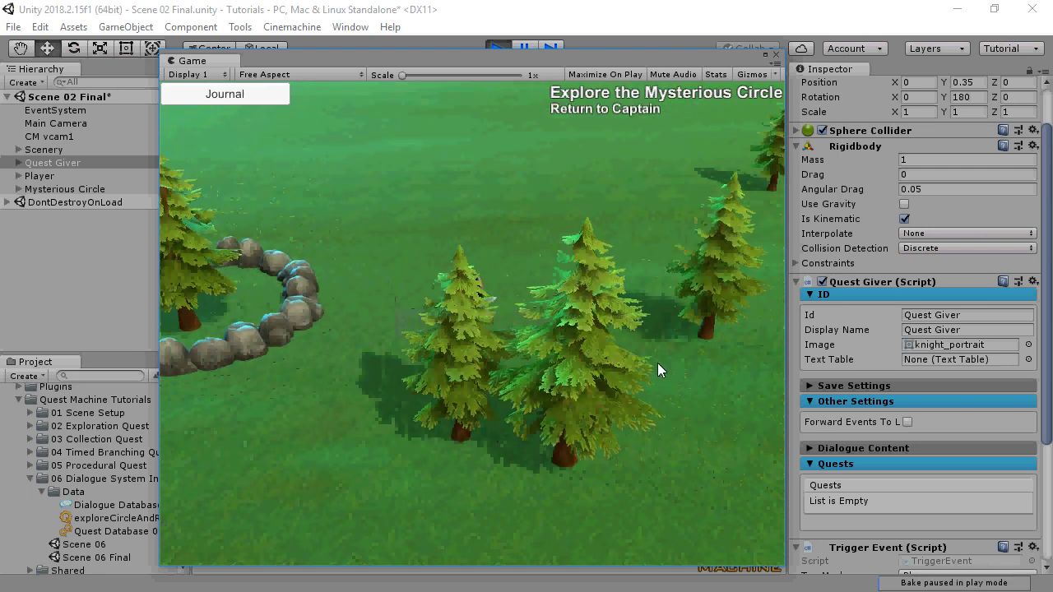